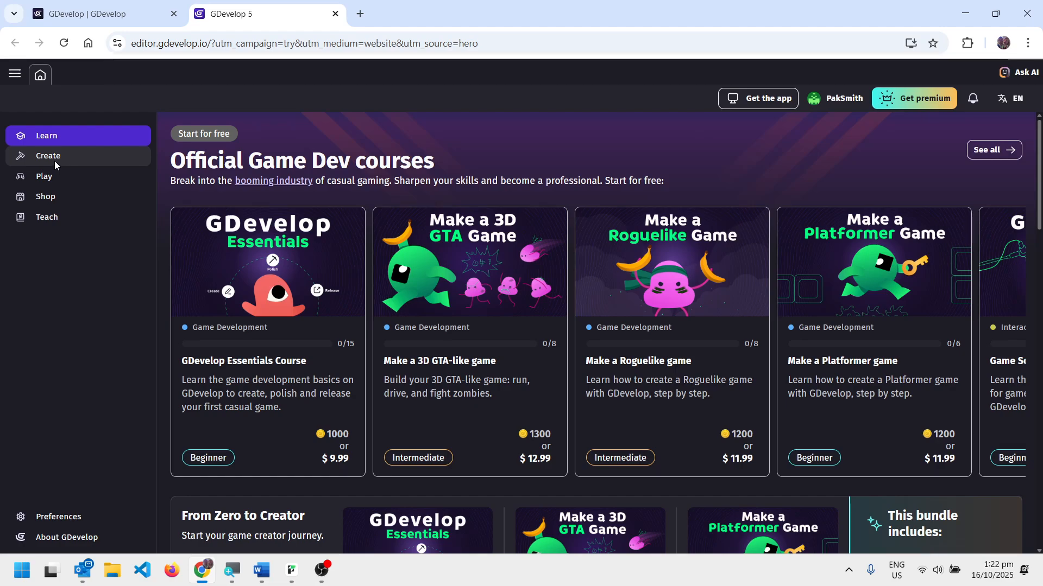
Create a new Desktop & Mobile landscape game project named "2d Physics demo", stored in GDevelop Cloud
{"action": "left_click", "coordinate": [55, 160]}
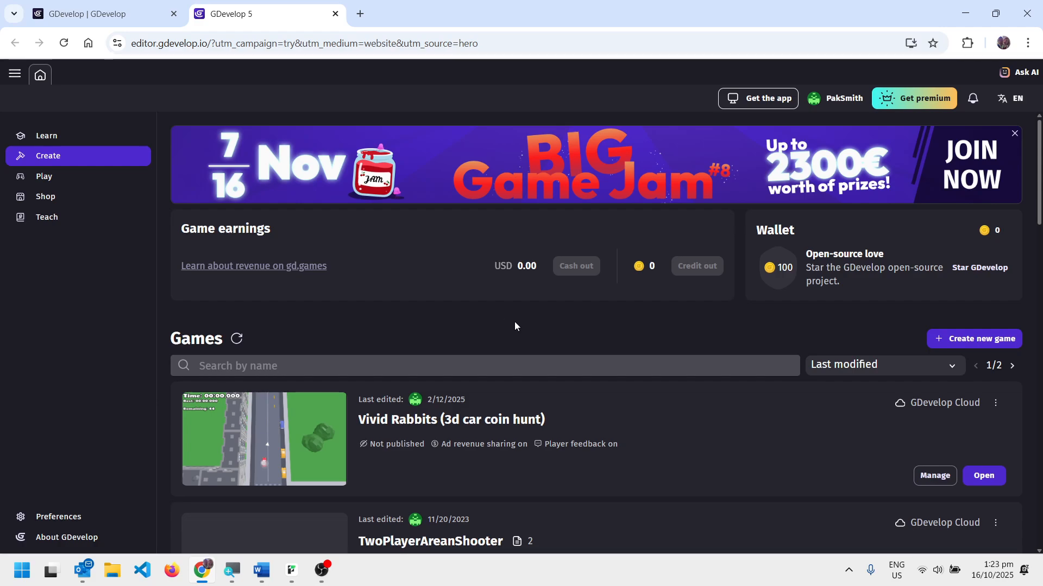
{"action": "left_click", "coordinate": [972, 341]}
{"action": "left_click", "coordinate": [331, 255]}
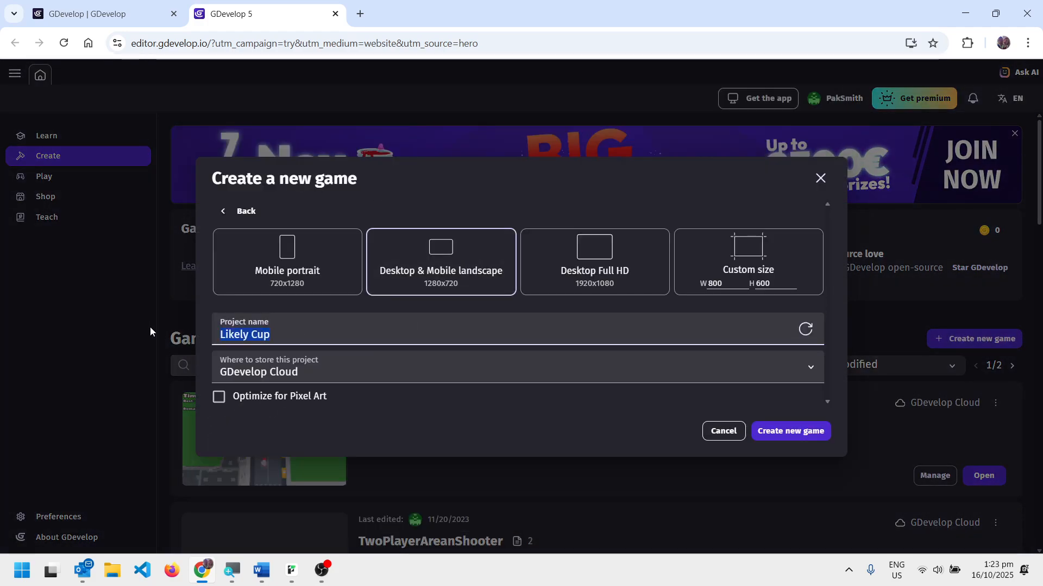
{"action": "type", "text": "2d Physics demo"}
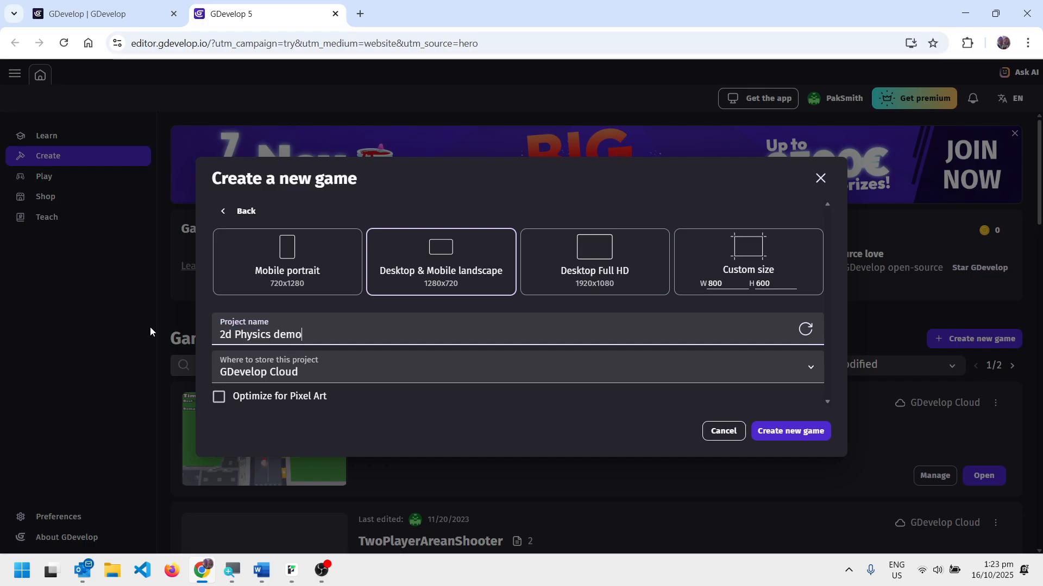
{"action": "left_click", "coordinate": [790, 432]}
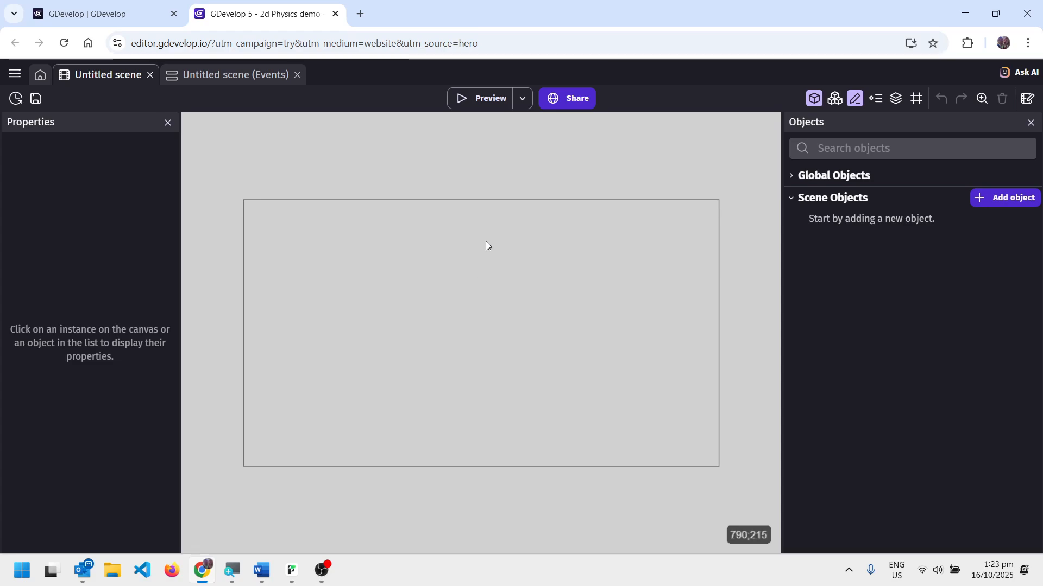
Filter the asset store for new objects to free packs, search for "rolling" and open the Rolling Ball Assets pack
{"action": "left_click", "coordinate": [989, 199]}
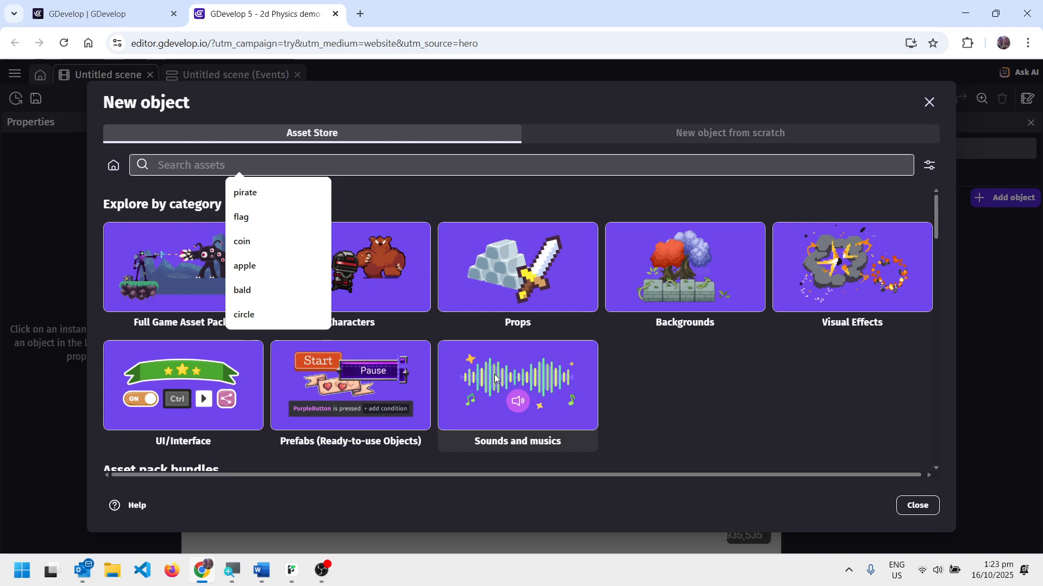
{"action": "left_click", "coordinate": [404, 202]}
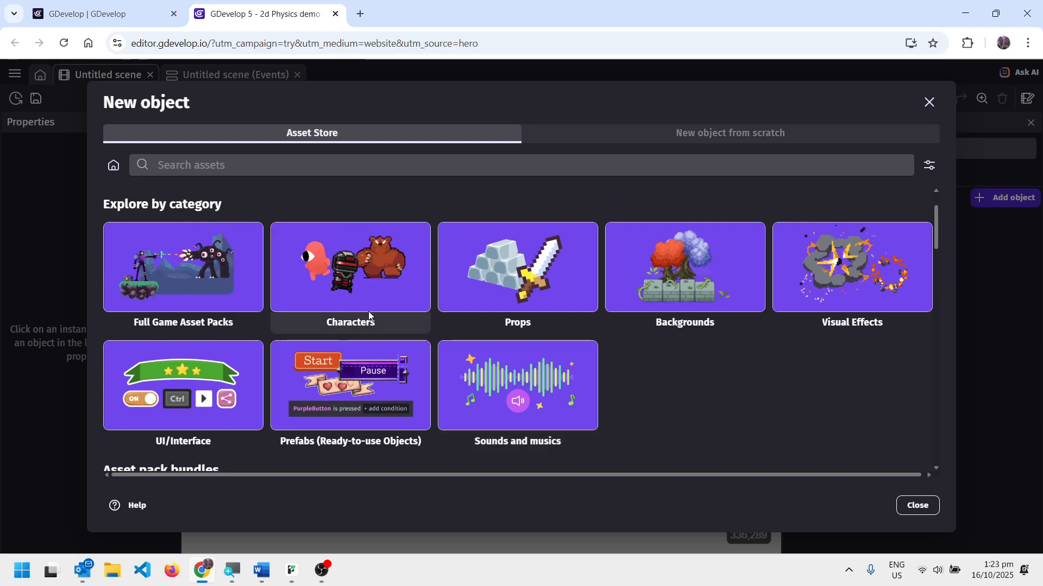
{"action": "scroll", "coordinate": [369, 311], "scroll_direction": "down", "scroll_amount": 4}
{"action": "left_click", "coordinate": [929, 165]}
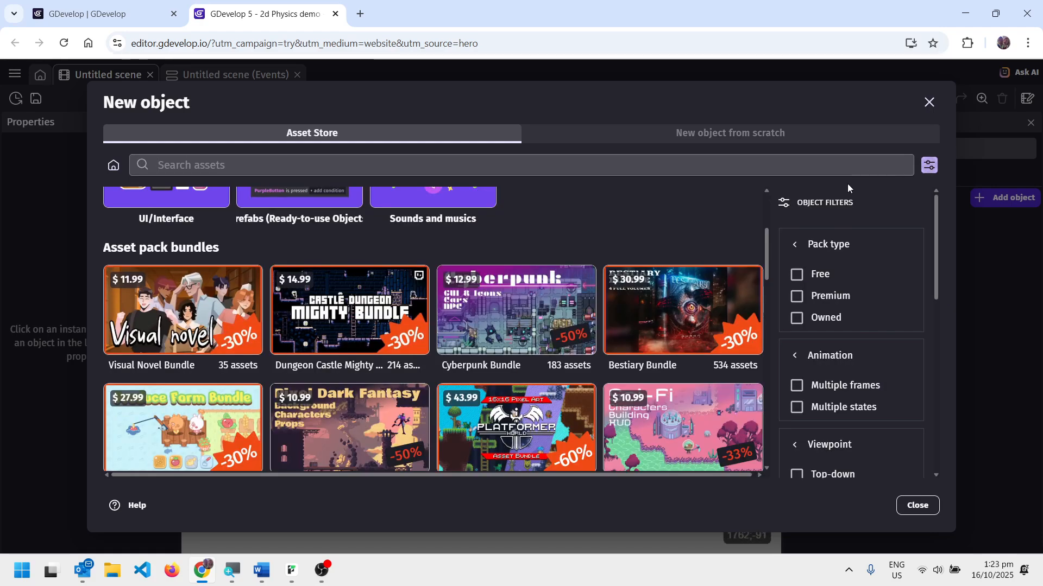
{"action": "left_click", "coordinate": [797, 274]}
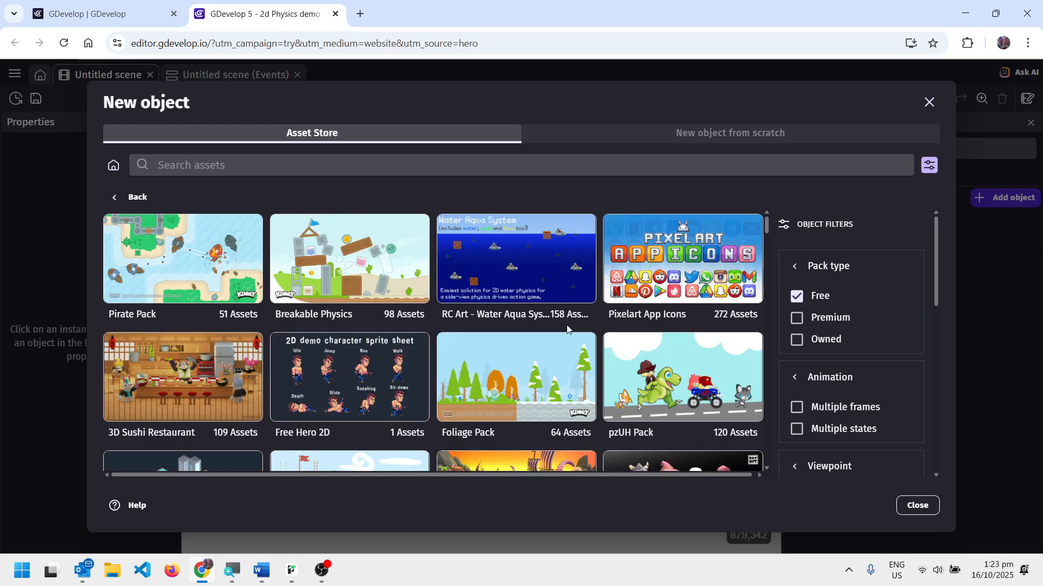
{"action": "left_click", "coordinate": [185, 167]}
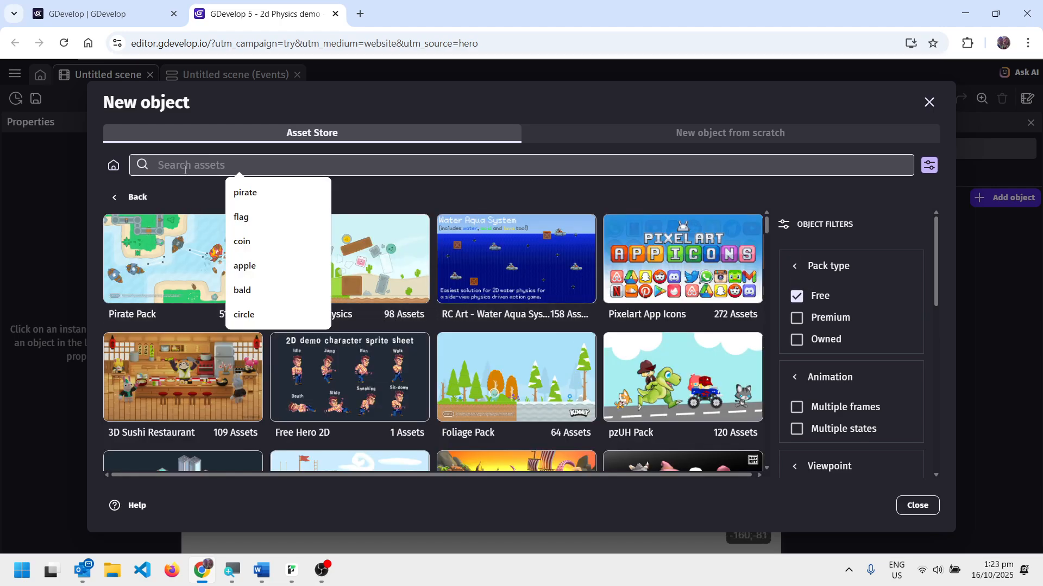
{"action": "type", "text": "rolling"}
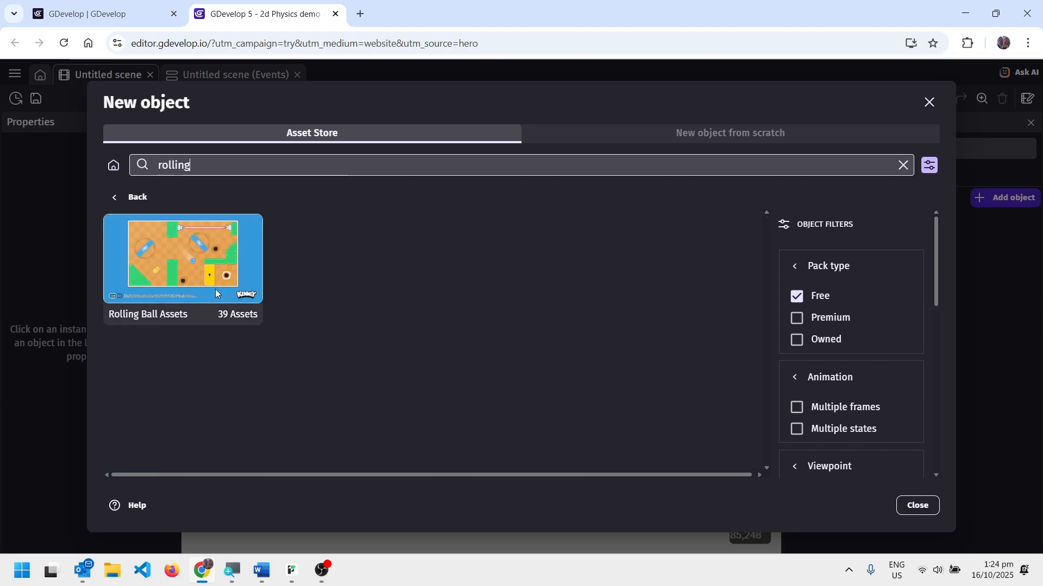
{"action": "left_click", "coordinate": [233, 272]}
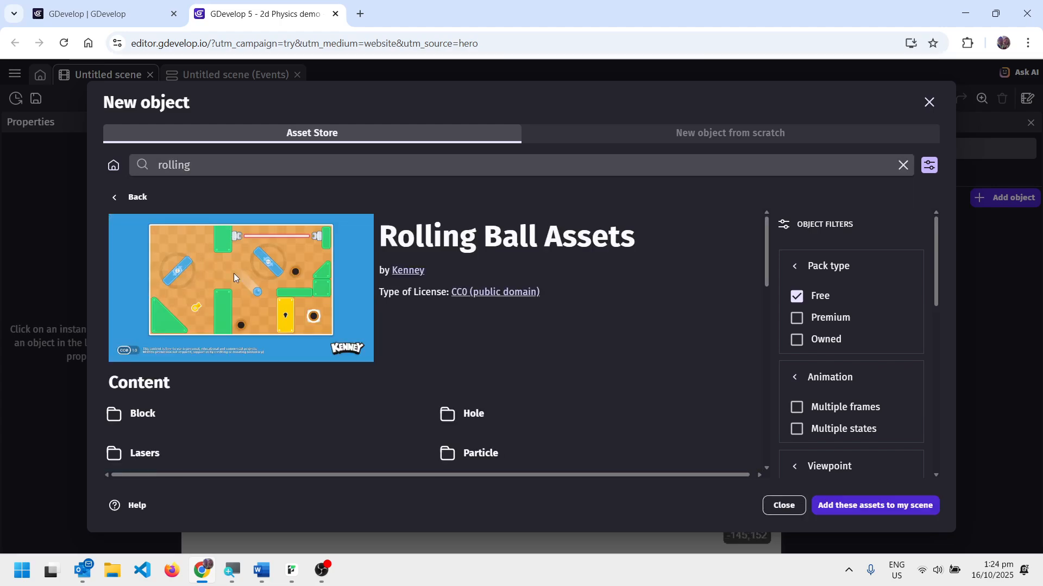
Add the green Large Block Square asset from the Rolling Ball pack to the scene objects
{"action": "scroll", "coordinate": [328, 314], "scroll_direction": "down", "scroll_amount": 5}
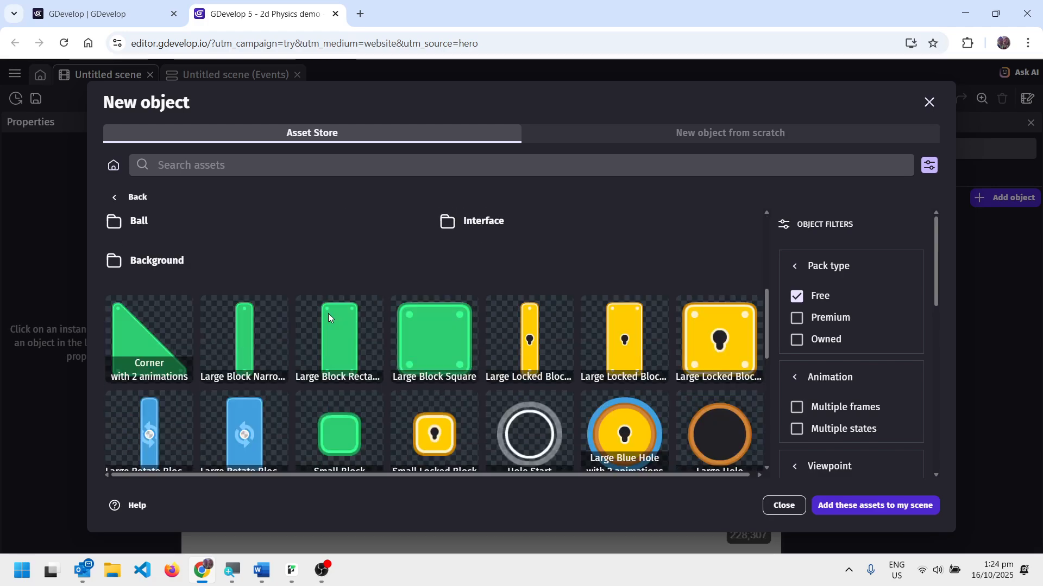
{"action": "left_click", "coordinate": [441, 340]}
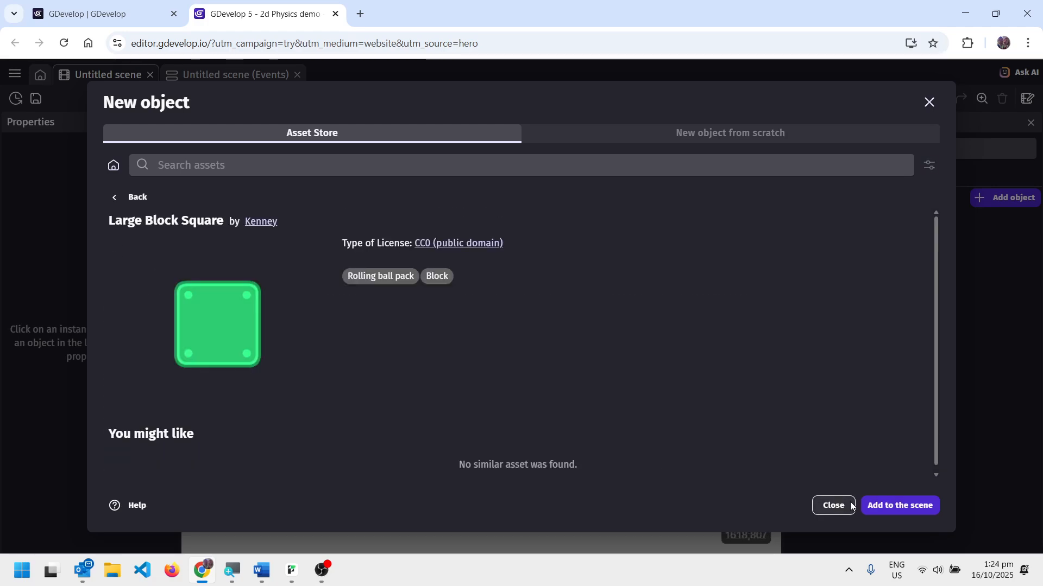
{"action": "left_click", "coordinate": [886, 507]}
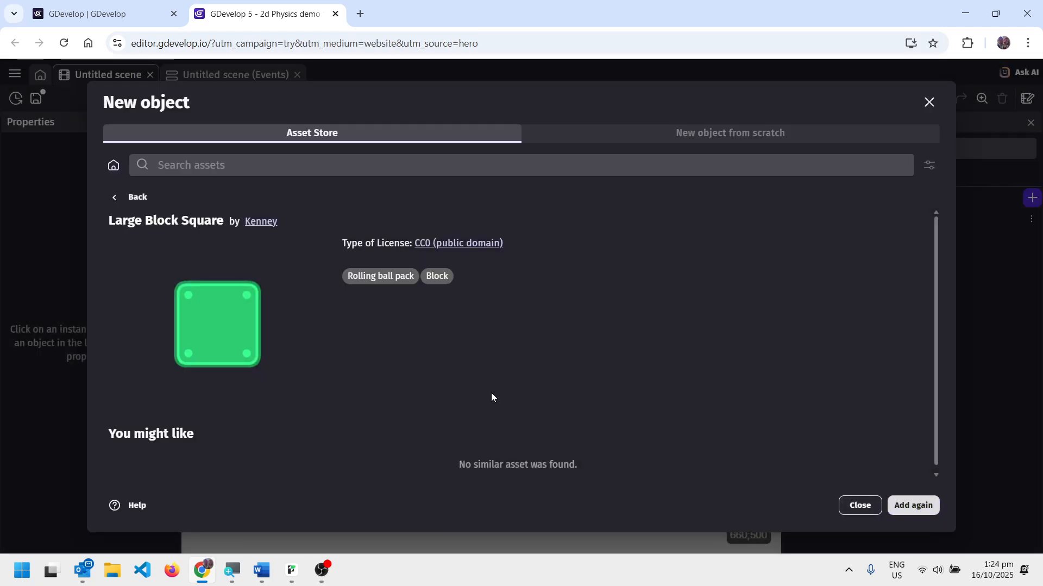
Return to the pack's asset list and add the Large White Hole asset to the scene objects
{"action": "left_click", "coordinate": [119, 203]}
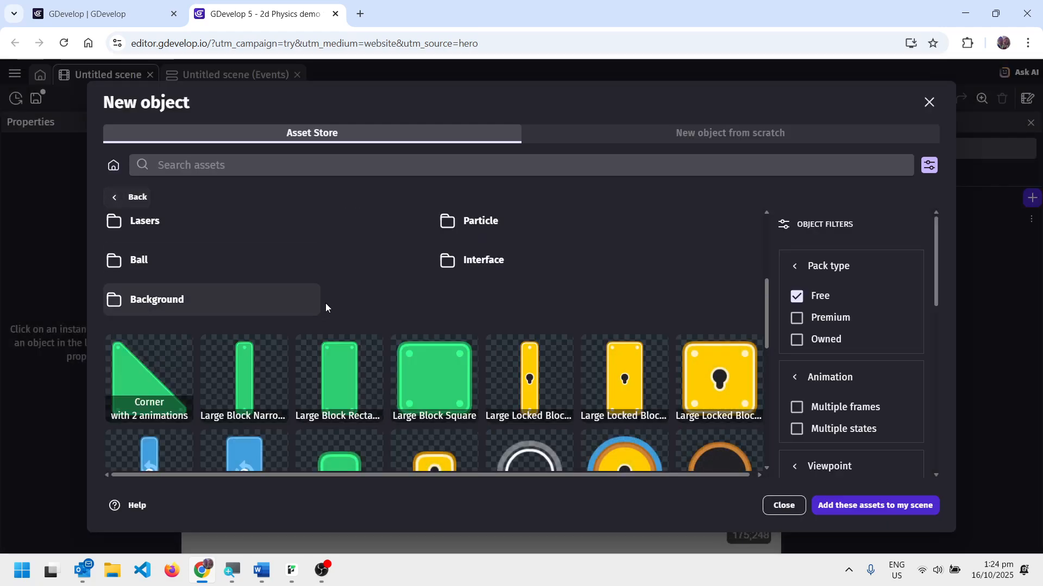
{"action": "scroll", "coordinate": [336, 309], "scroll_direction": "down", "scroll_amount": 3}
{"action": "scroll", "coordinate": [548, 375], "scroll_direction": "down", "scroll_amount": 2}
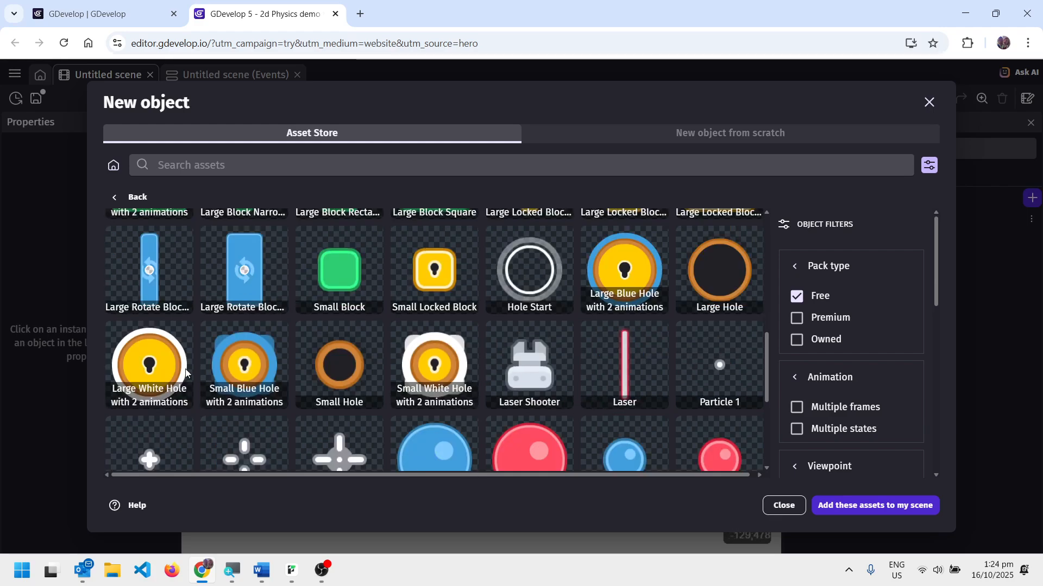
{"action": "left_click", "coordinate": [149, 353]}
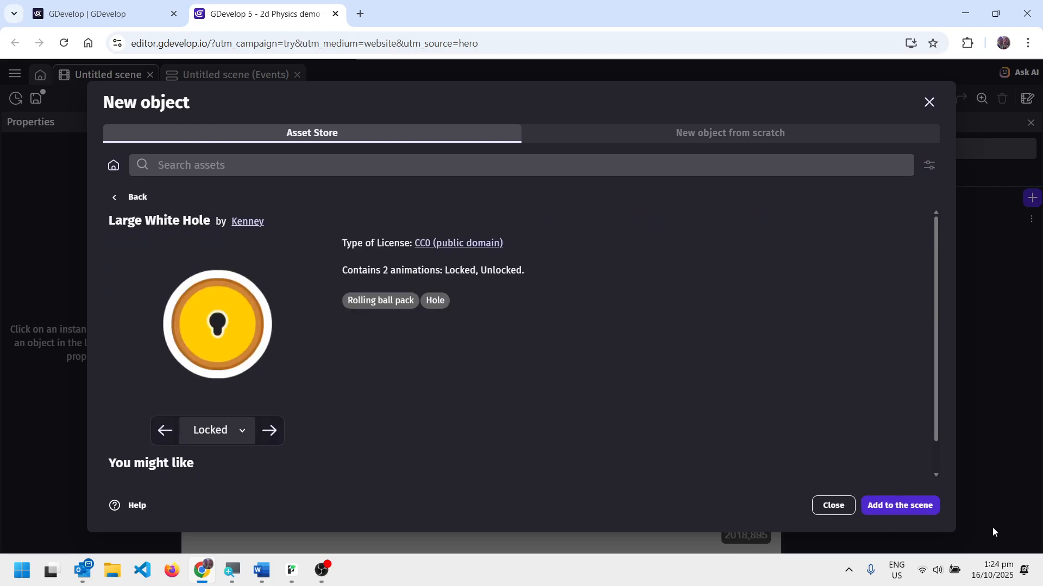
{"action": "left_click", "coordinate": [910, 506]}
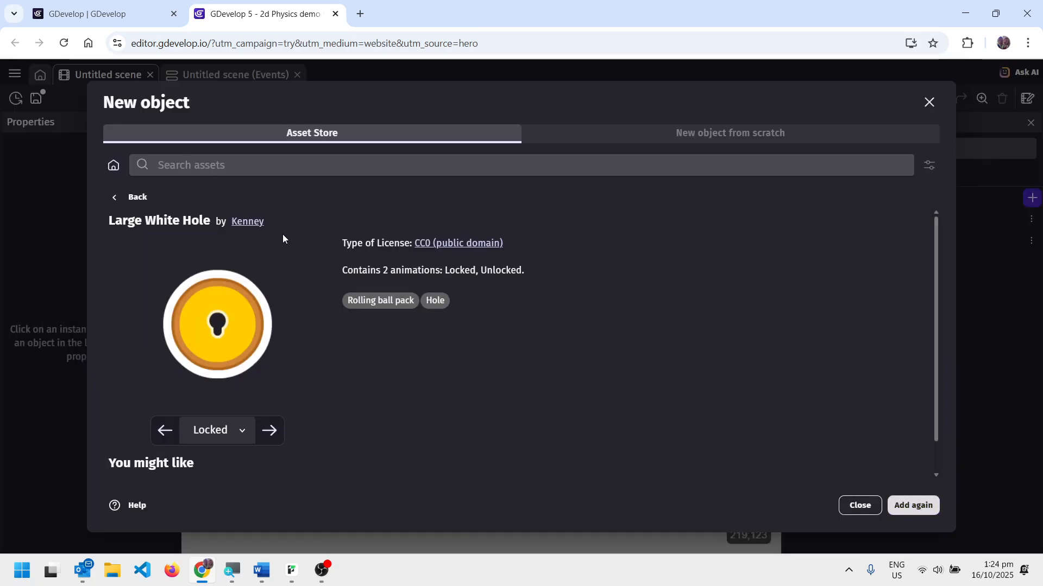
Add the Yellow Button asset from the same pack to the scene objects and leave the asset store
{"action": "left_click", "coordinate": [123, 204]}
{"action": "scroll", "coordinate": [336, 339], "scroll_direction": "down", "scroll_amount": 8}
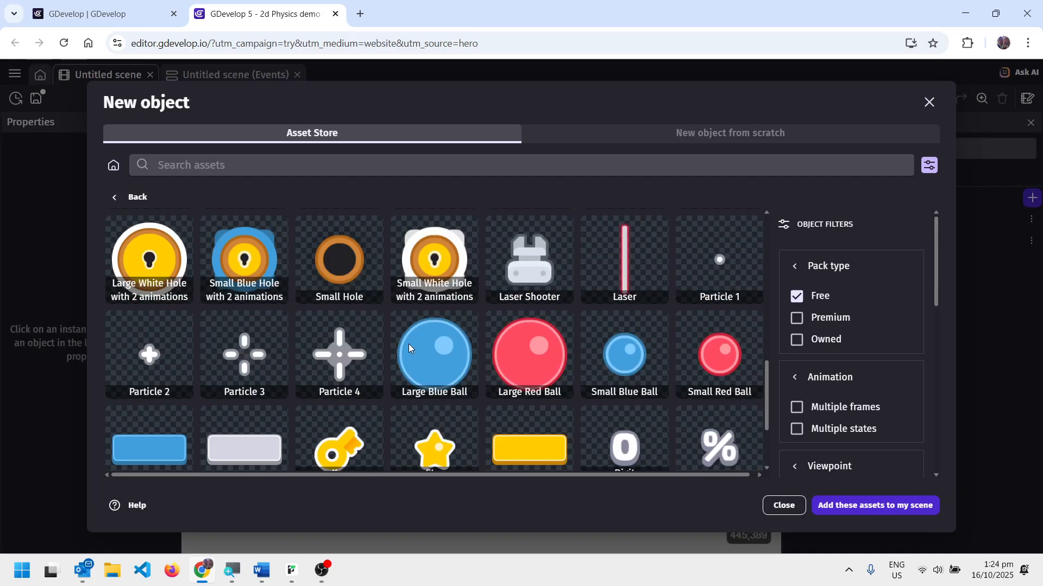
{"action": "left_click", "coordinate": [523, 384]}
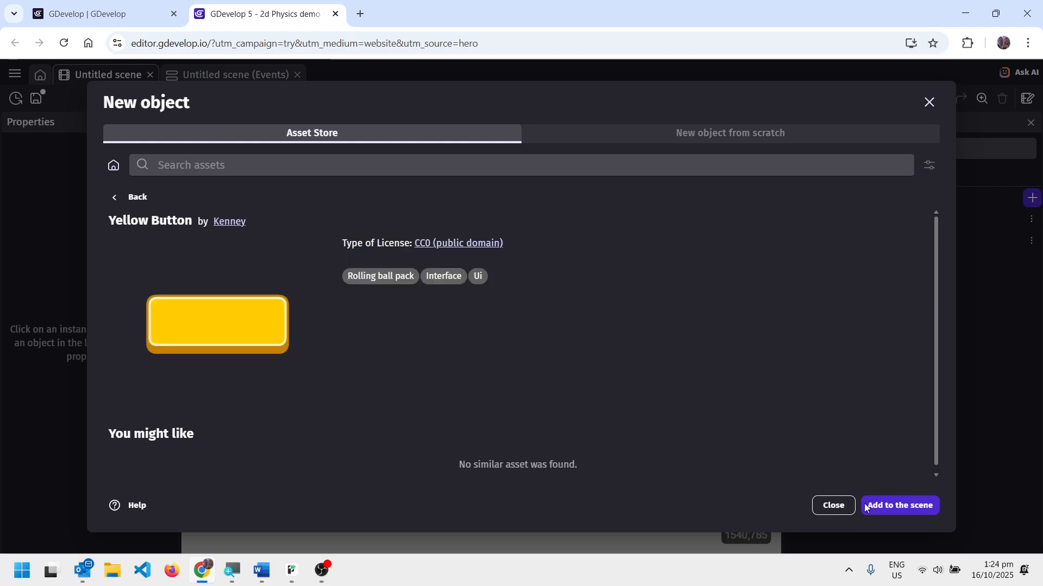
{"action": "left_click", "coordinate": [916, 508]}
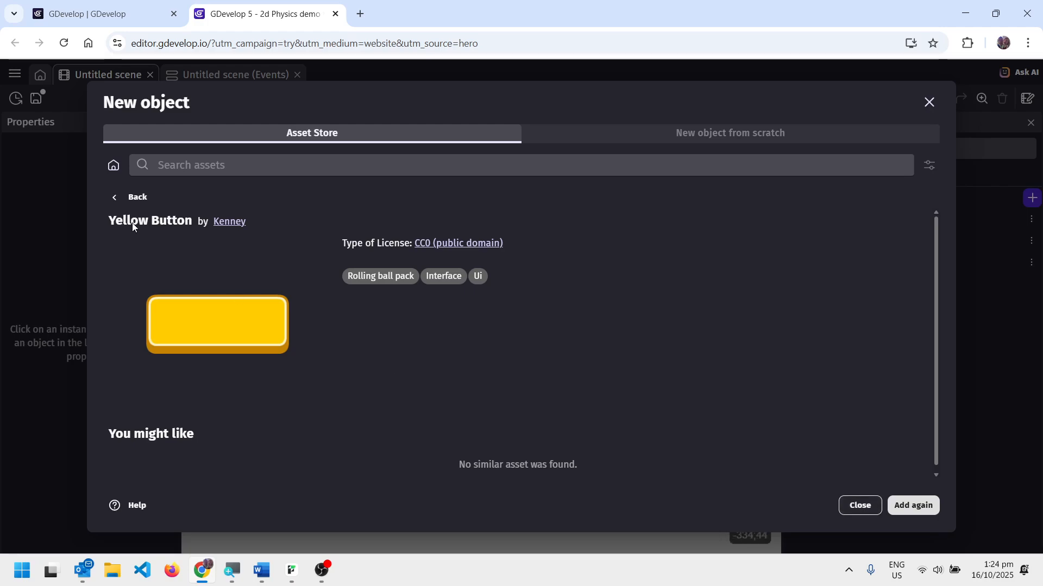
{"action": "left_click", "coordinate": [860, 506]}
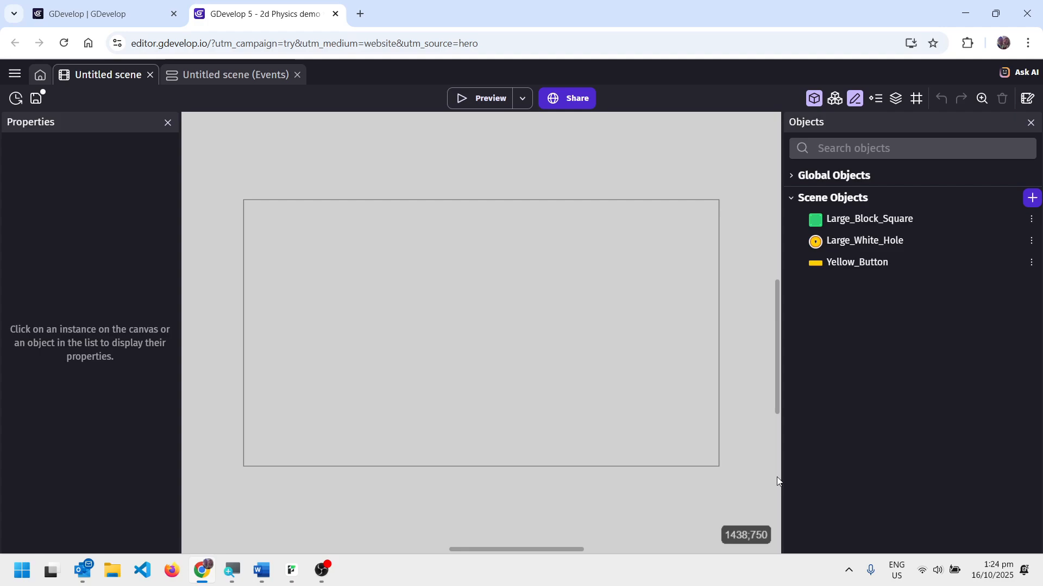
{"action": "left_click", "coordinate": [878, 220]}
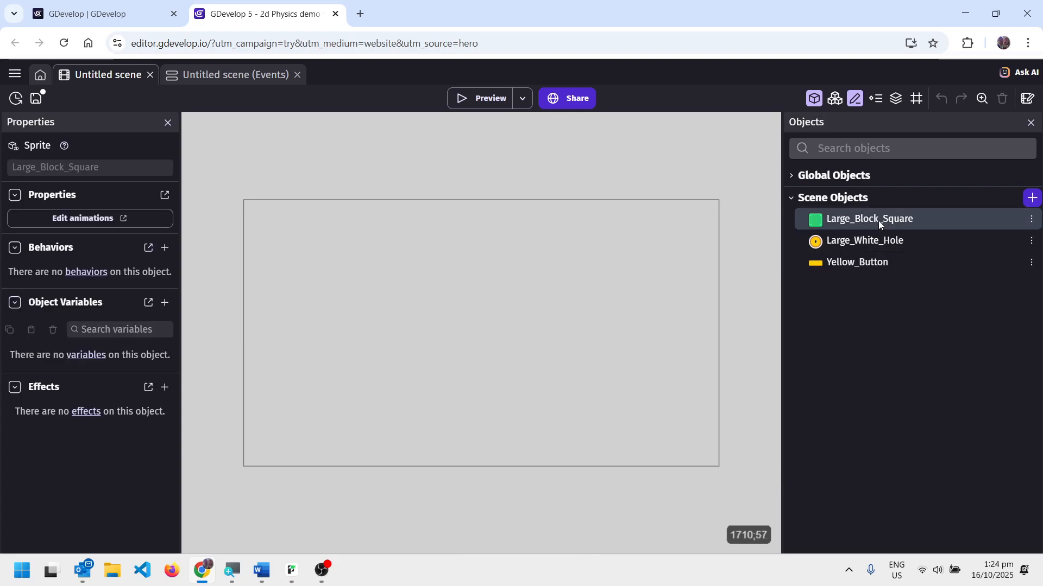
{"action": "left_click", "coordinate": [862, 242]}
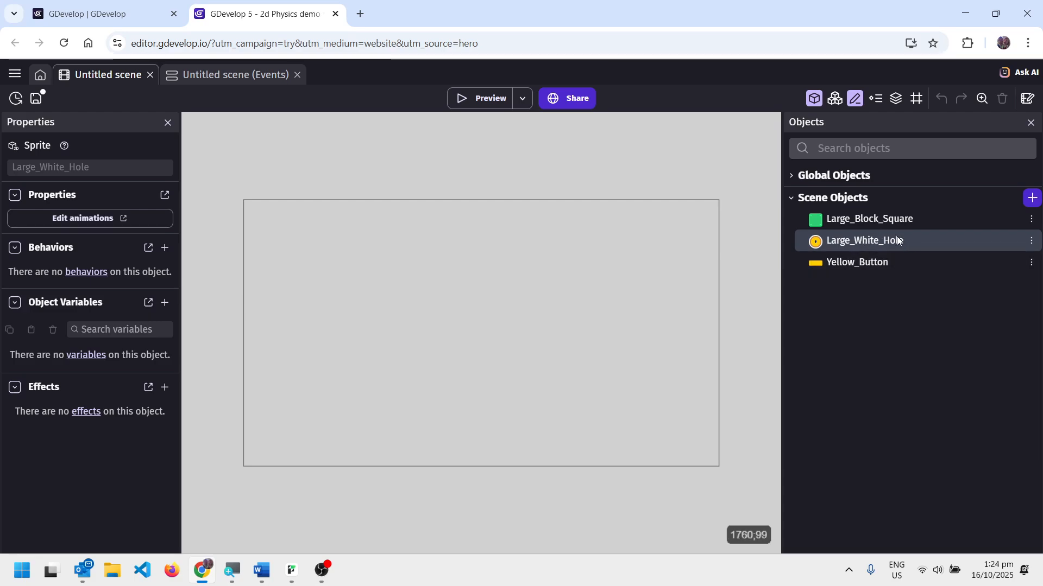
{"action": "left_click", "coordinate": [868, 263]}
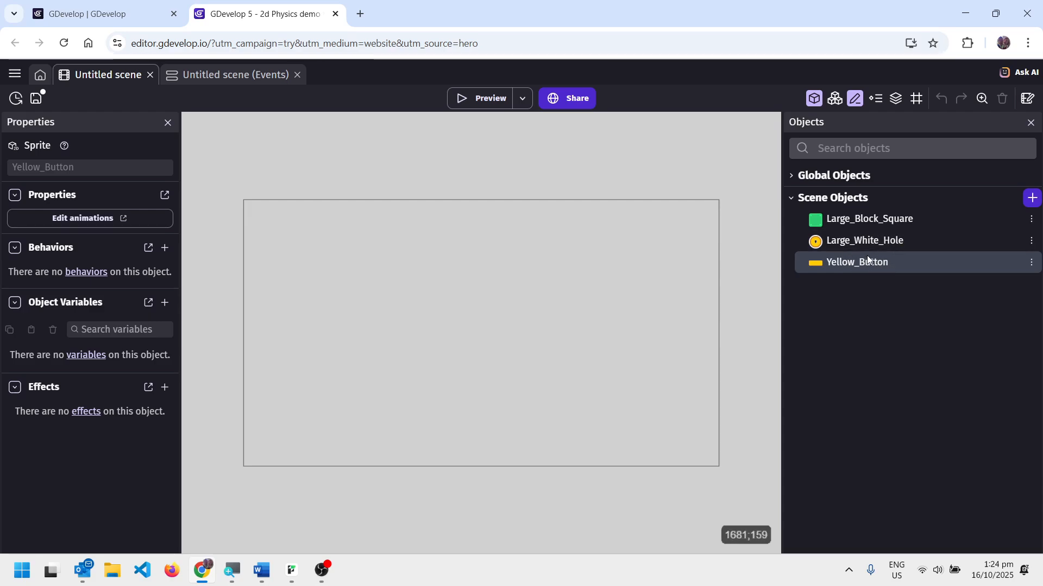
Add the 2D Physics Engine behavior to the Large_Block_Square object
{"action": "left_click", "coordinate": [855, 223]}
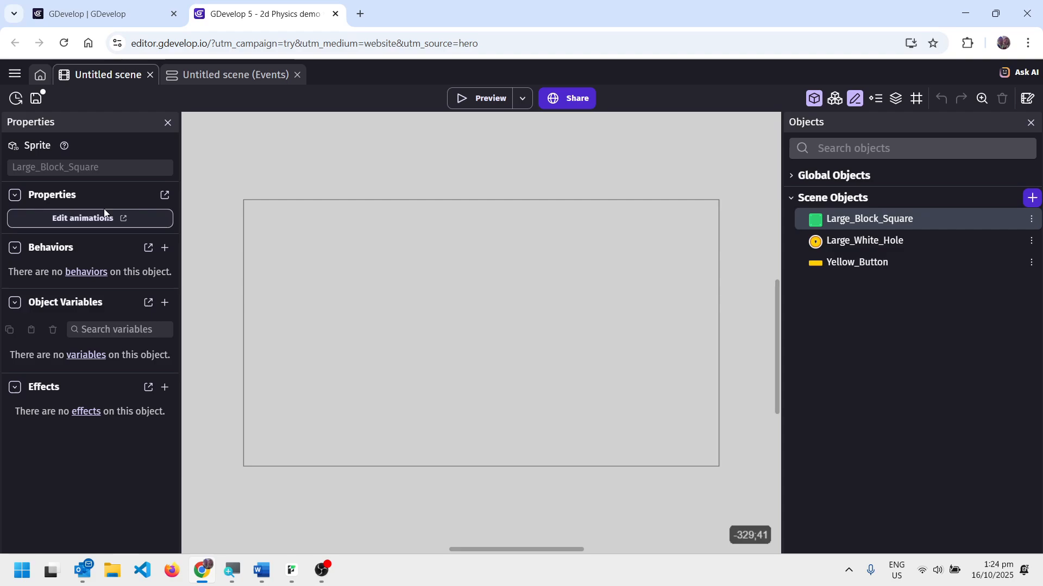
{"action": "left_click", "coordinate": [165, 247]}
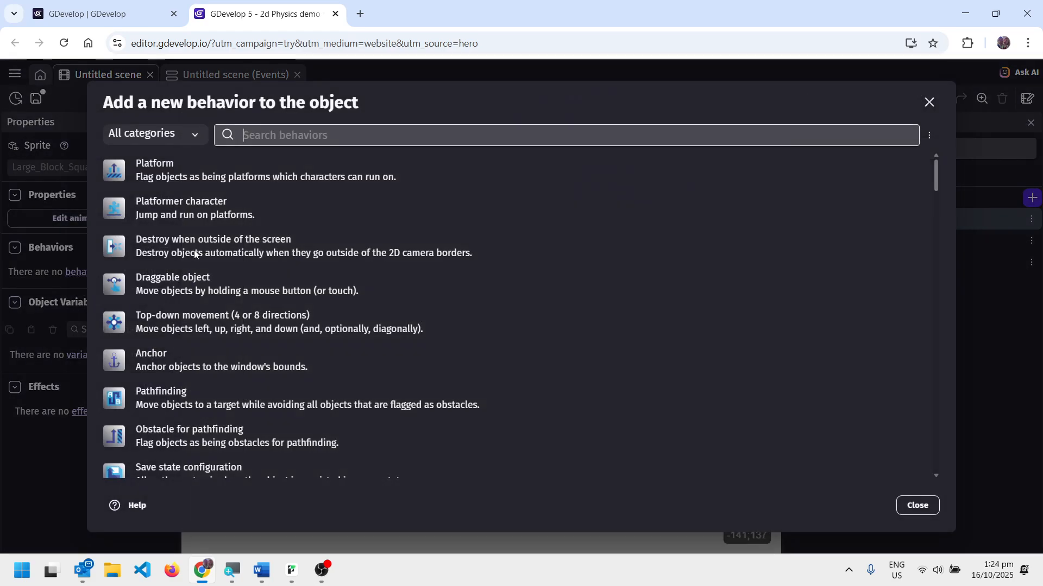
{"action": "scroll", "coordinate": [200, 390], "scroll_direction": "down", "scroll_amount": 2}
{"action": "scroll", "coordinate": [201, 390], "scroll_direction": "down", "scroll_amount": 1}
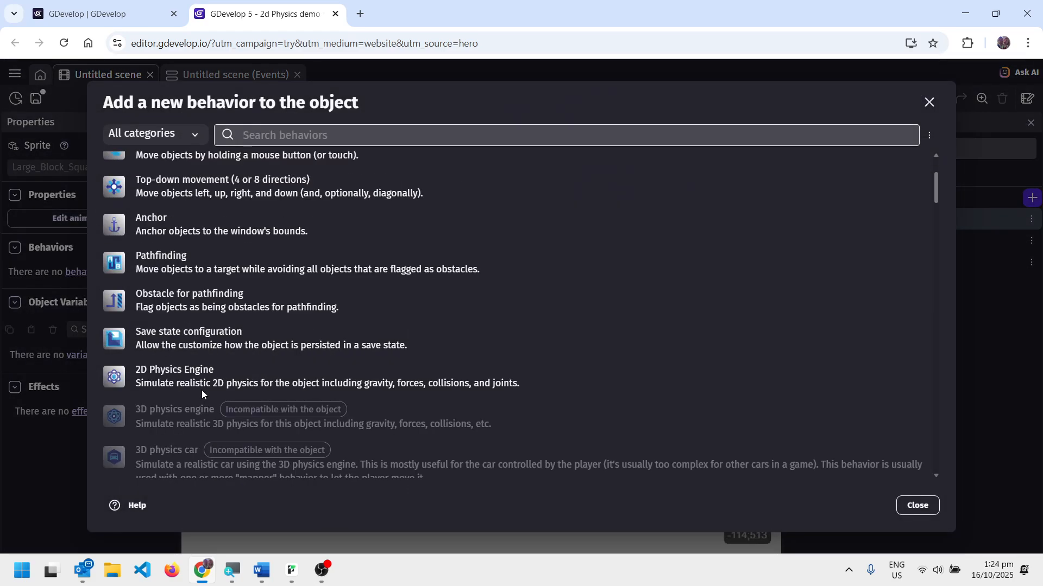
{"action": "left_click", "coordinate": [174, 372]}
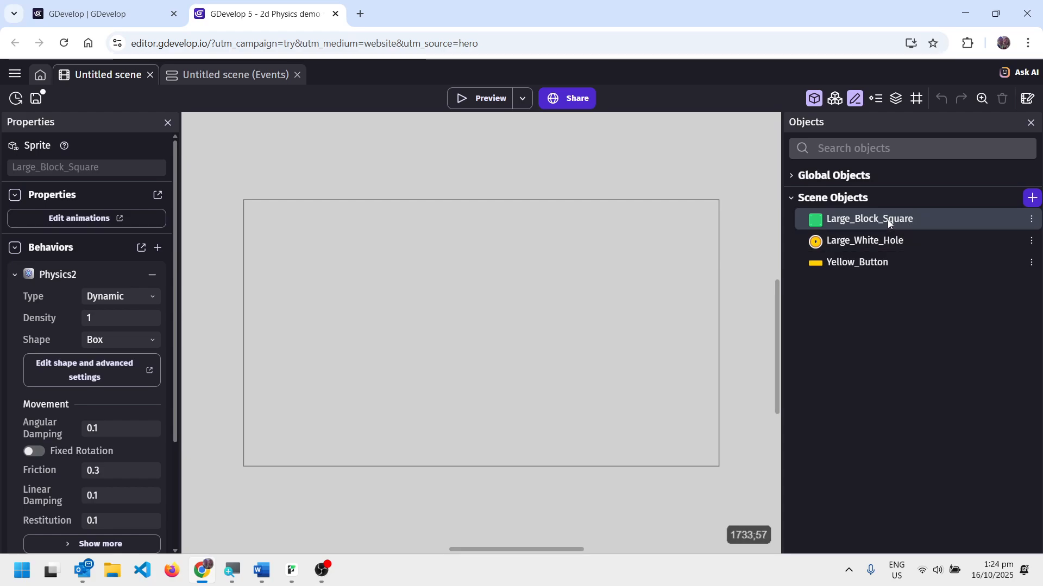
{"action": "left_click_drag", "start_coordinate": [887, 219], "coordinate": [269, 405]}
{"action": "left_click", "coordinate": [307, 425]}
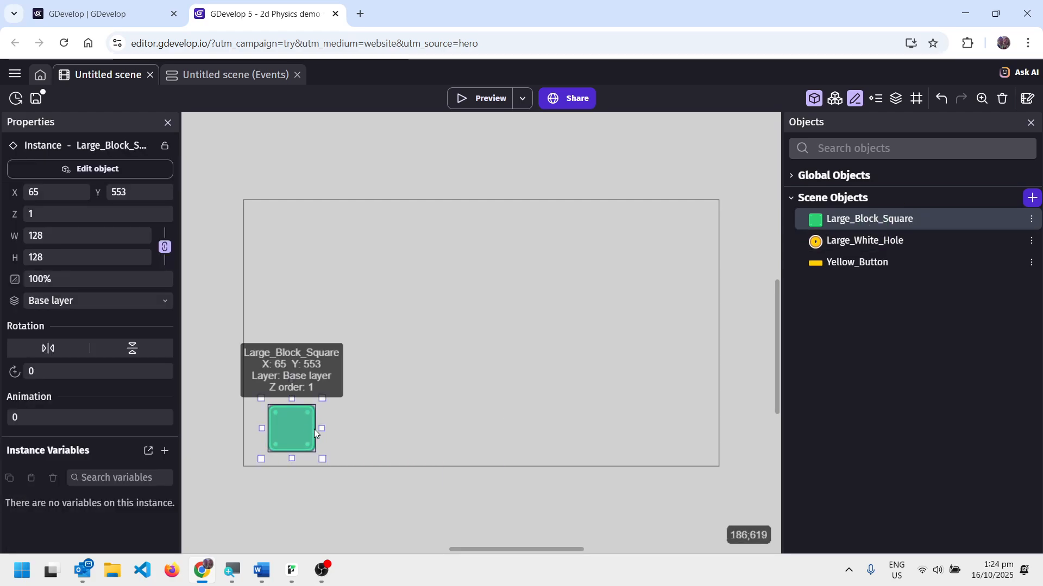
{"action": "left_click_drag", "start_coordinate": [326, 428], "coordinate": [660, 451]}
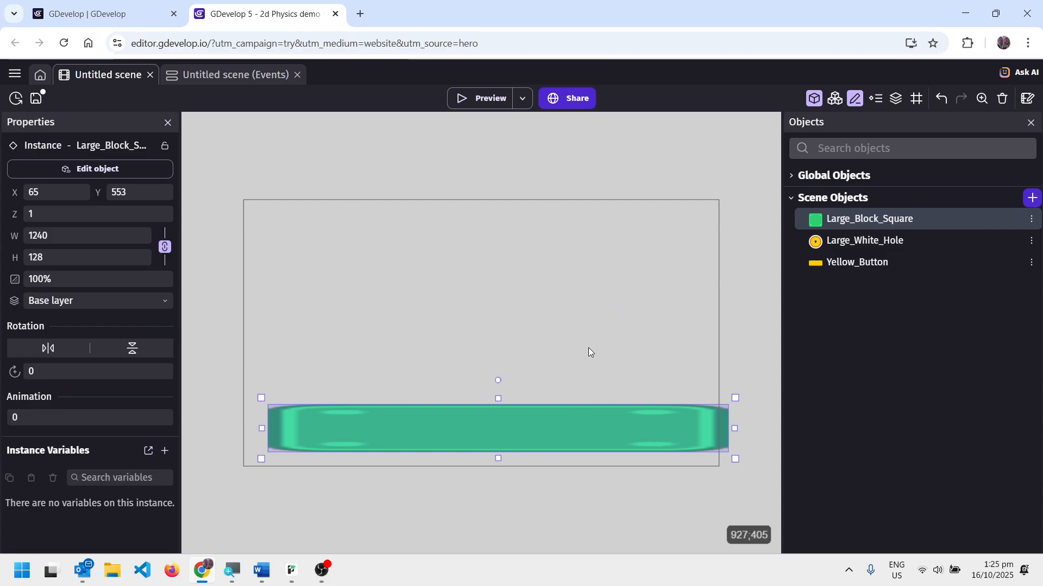
{"action": "key", "text": "Delete"}
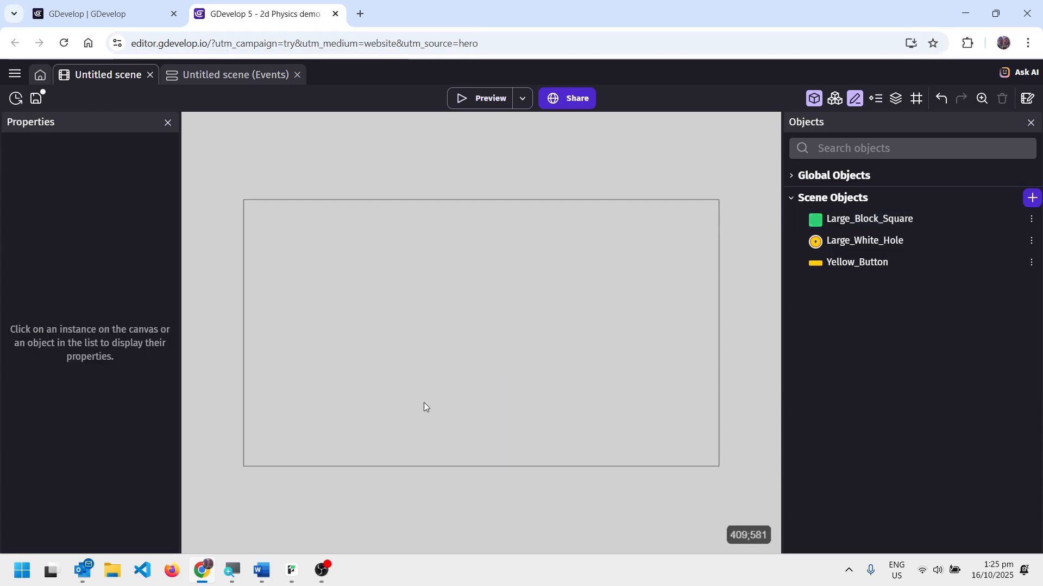
Set the physics body type of the Large_Block_Square object to Static
{"action": "left_click", "coordinate": [858, 221]}
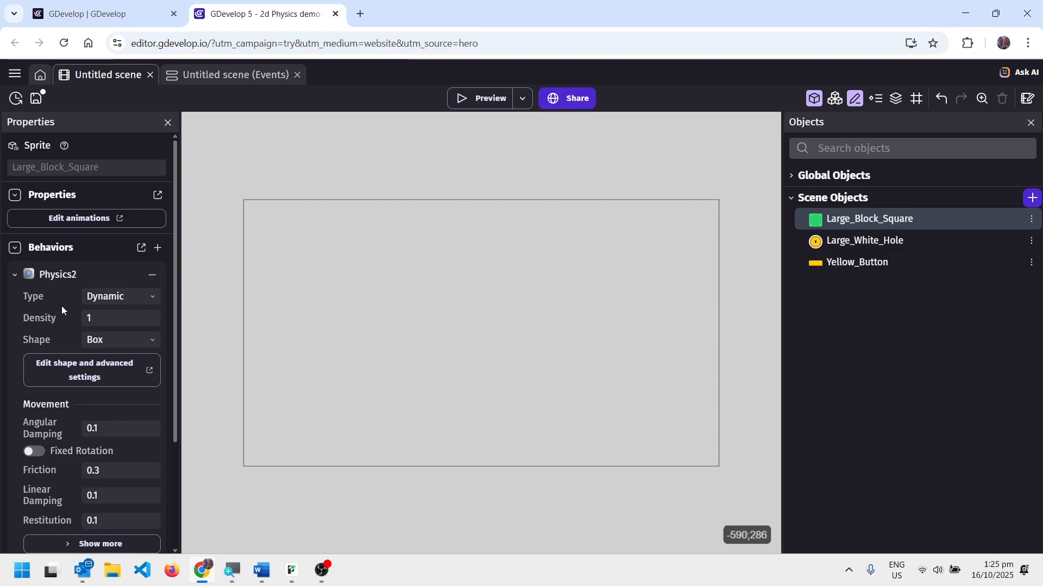
{"action": "left_click", "coordinate": [152, 298]}
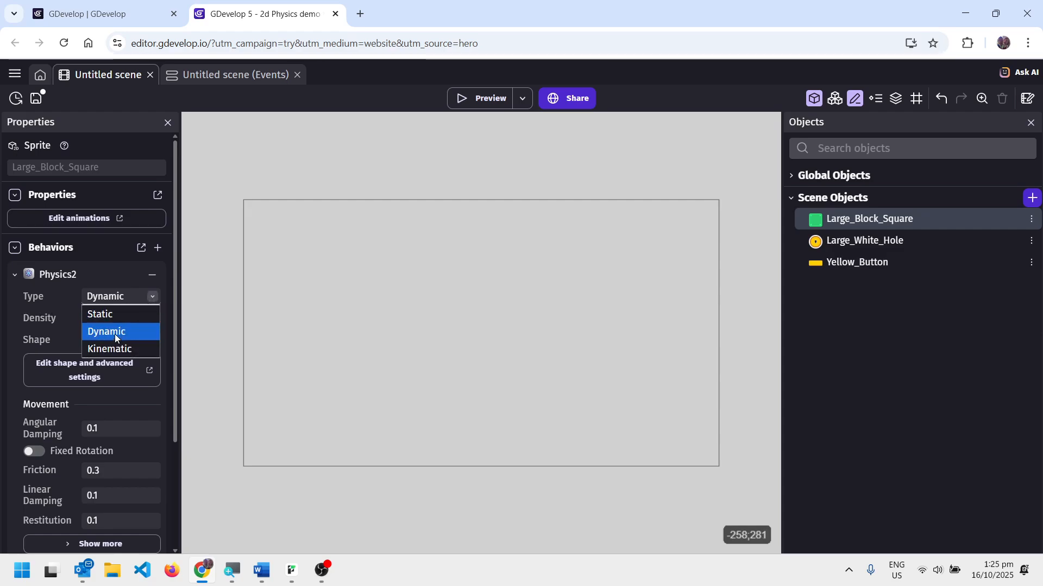
{"action": "left_click", "coordinate": [109, 314]}
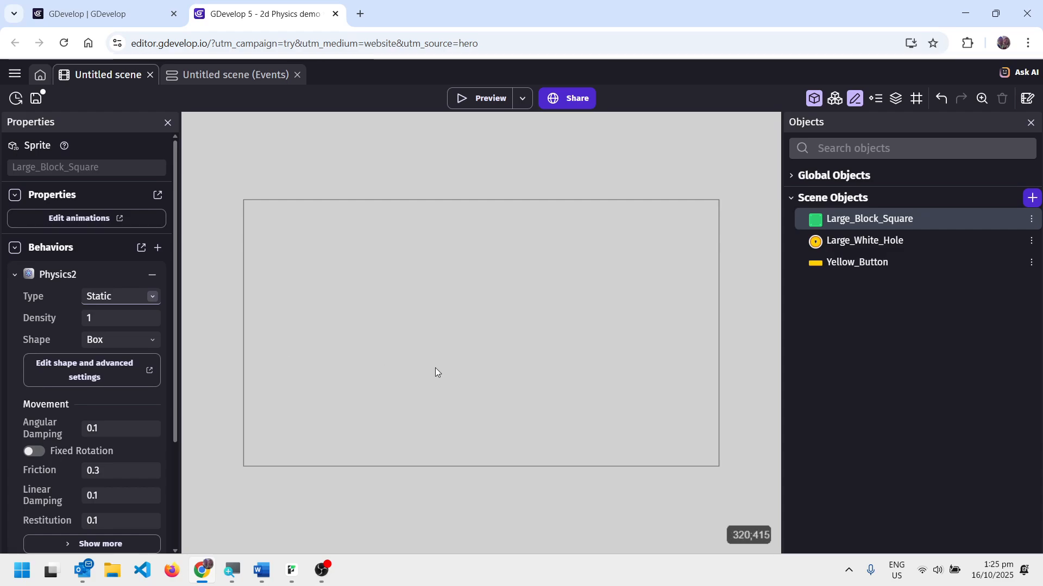
Place a Large_Block_Square along the scene's bottom edge and stretch it into a floor about 1418 px wide, extending past both sides
{"action": "left_click_drag", "start_coordinate": [814, 219], "coordinate": [229, 424]}
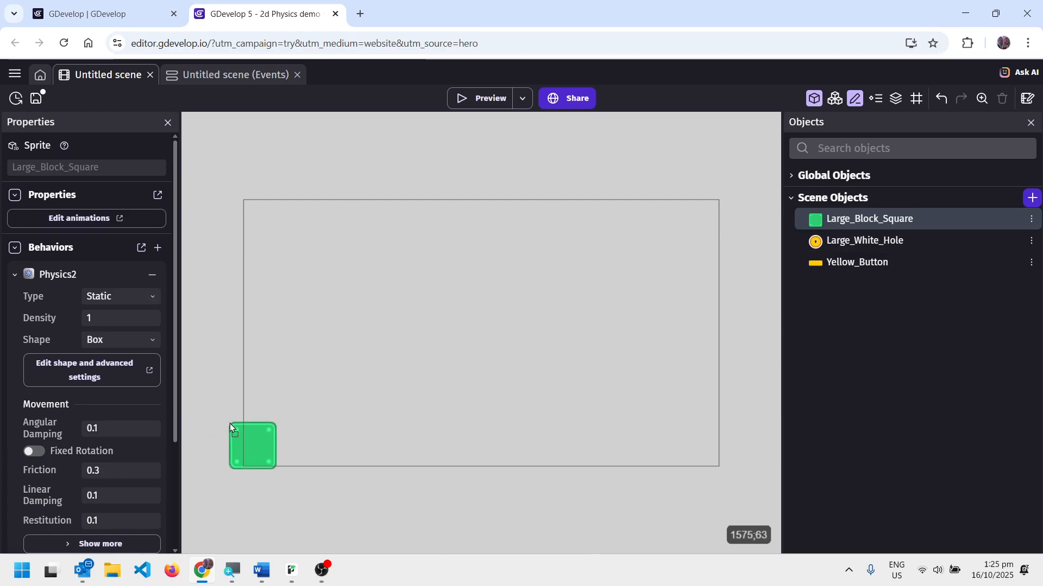
{"action": "left_click", "coordinate": [262, 439]}
{"action": "left_click_drag", "start_coordinate": [282, 446], "coordinate": [767, 456]}
{"action": "left_click_drag", "start_coordinate": [614, 453], "coordinate": [611, 469]}
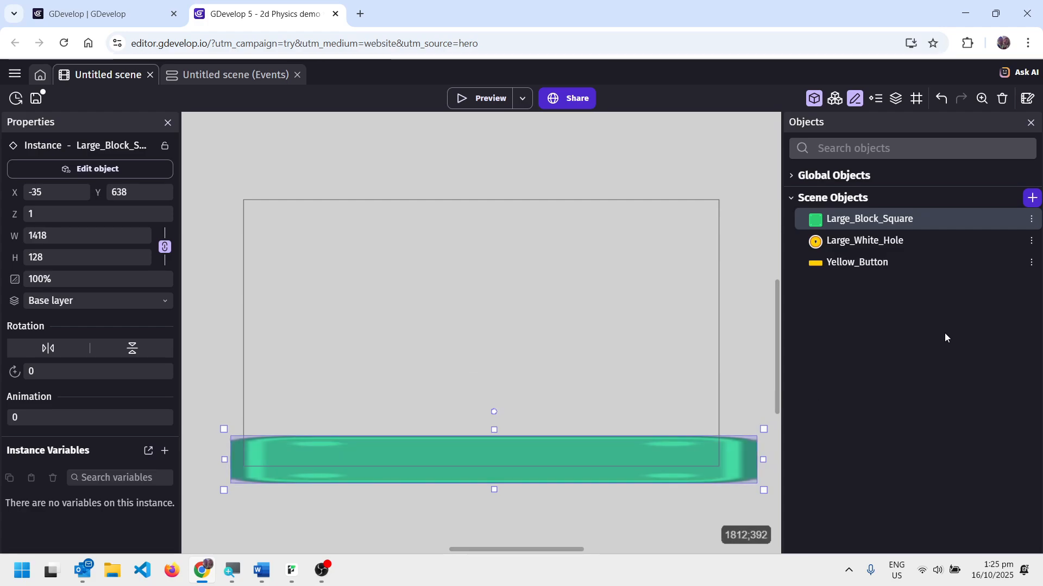
Add the 2D Physics Engine behavior to the Large_White_Hole object
{"action": "left_click", "coordinate": [891, 243]}
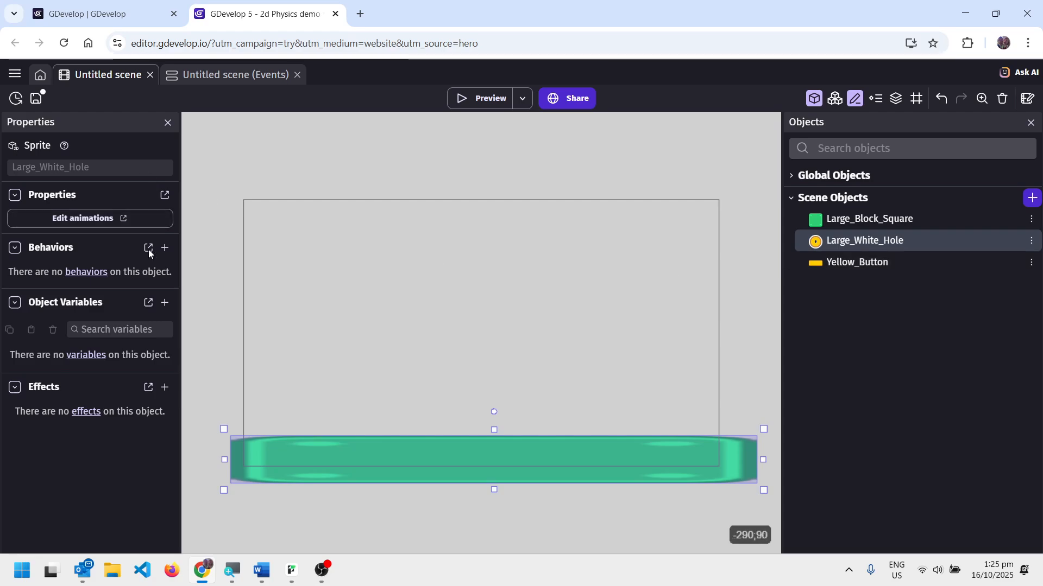
{"action": "left_click", "coordinate": [169, 249]}
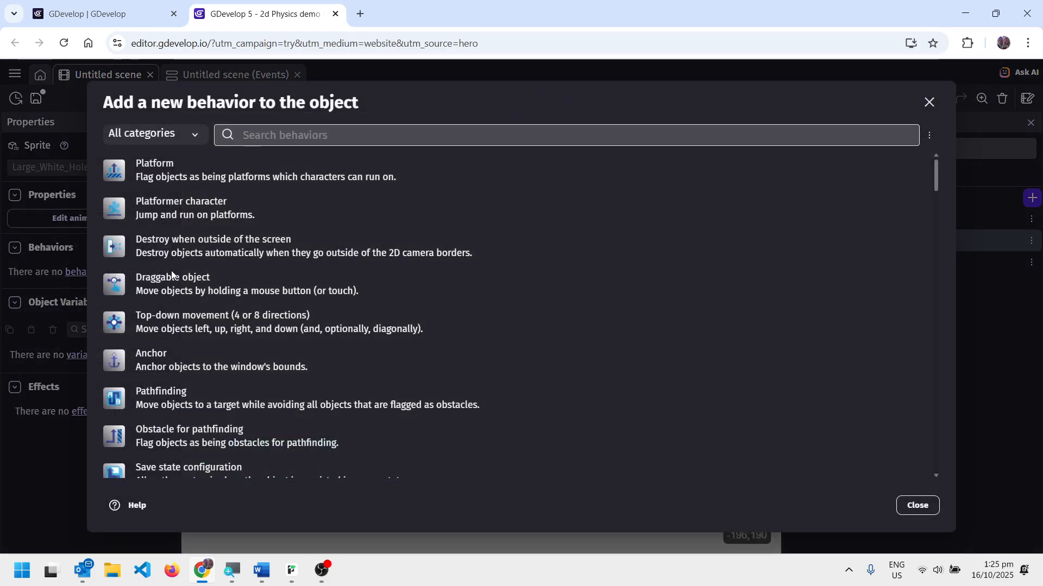
{"action": "scroll", "coordinate": [187, 404], "scroll_direction": "down", "scroll_amount": 3}
{"action": "left_click", "coordinate": [181, 369]}
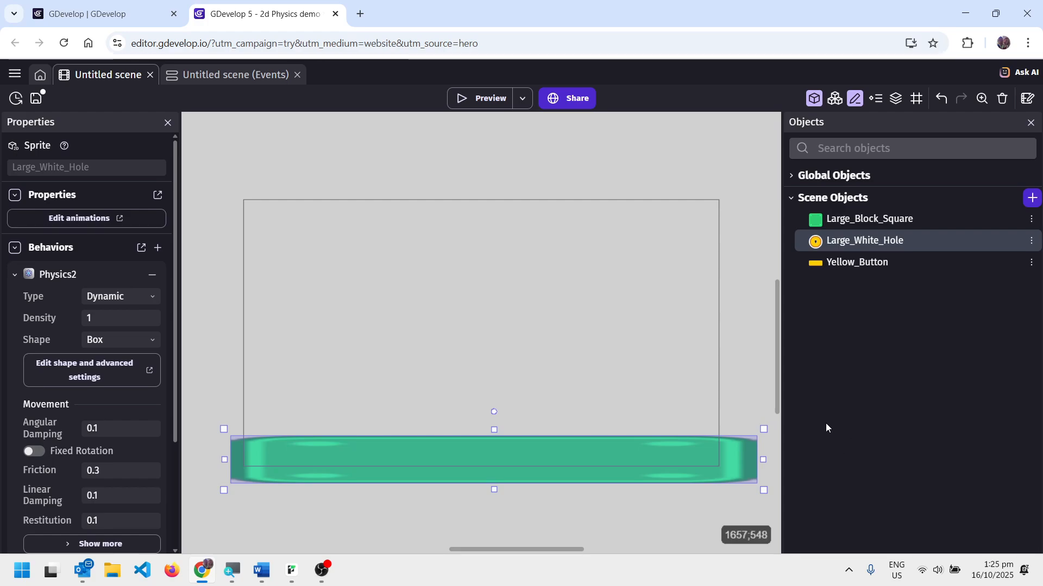
Place a Large_White_Hole in the upper middle of the scene above the floor and preview the game
{"action": "left_click_drag", "start_coordinate": [864, 241], "coordinate": [439, 249]}
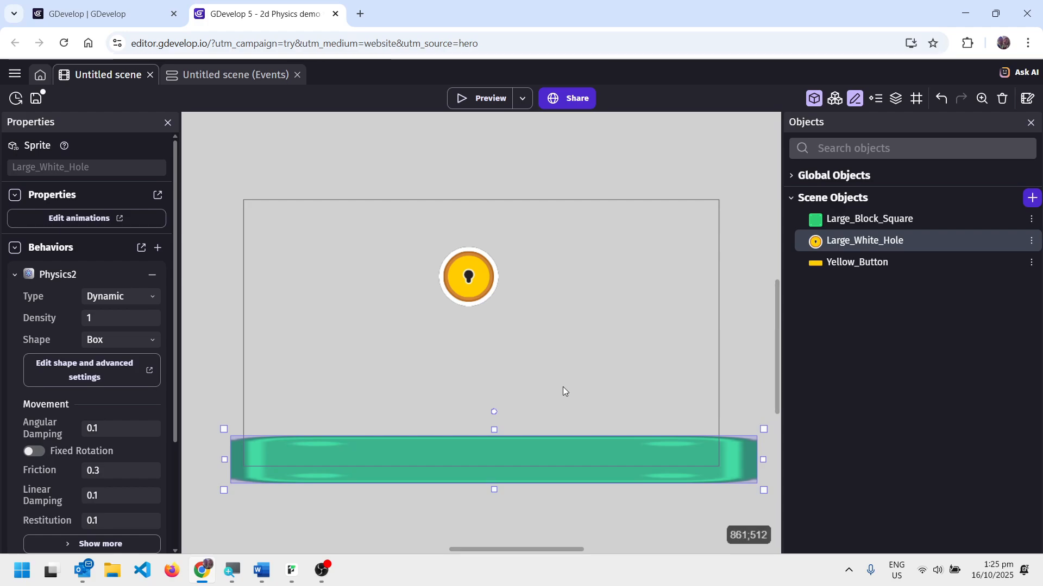
{"action": "left_click", "coordinate": [488, 98]}
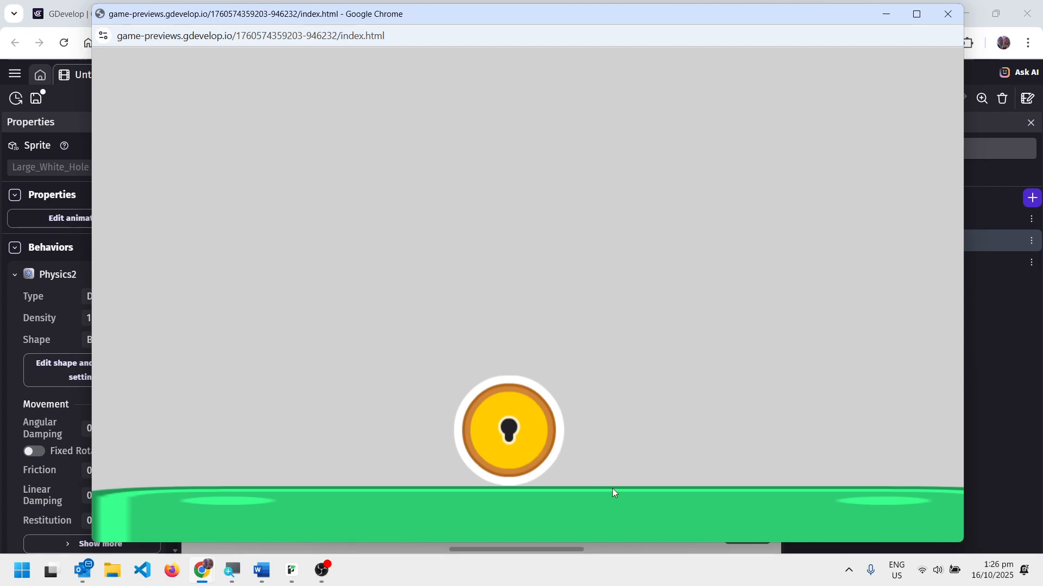
{"action": "left_click", "coordinate": [948, 14]}
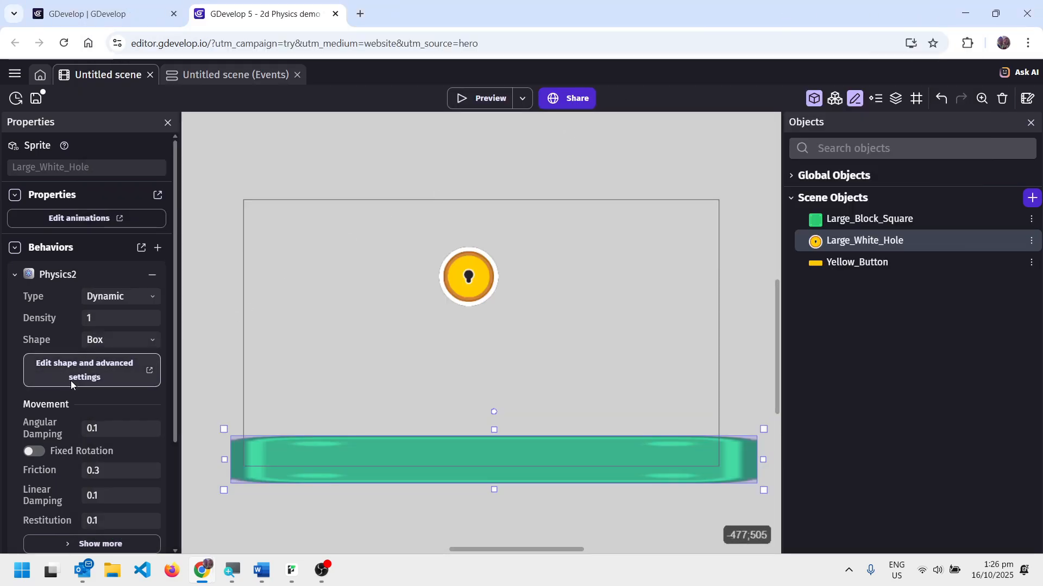
Examine the Large_White_Hole object's advanced physics shape settings and its sprite collision mask
{"action": "left_click", "coordinate": [93, 373]}
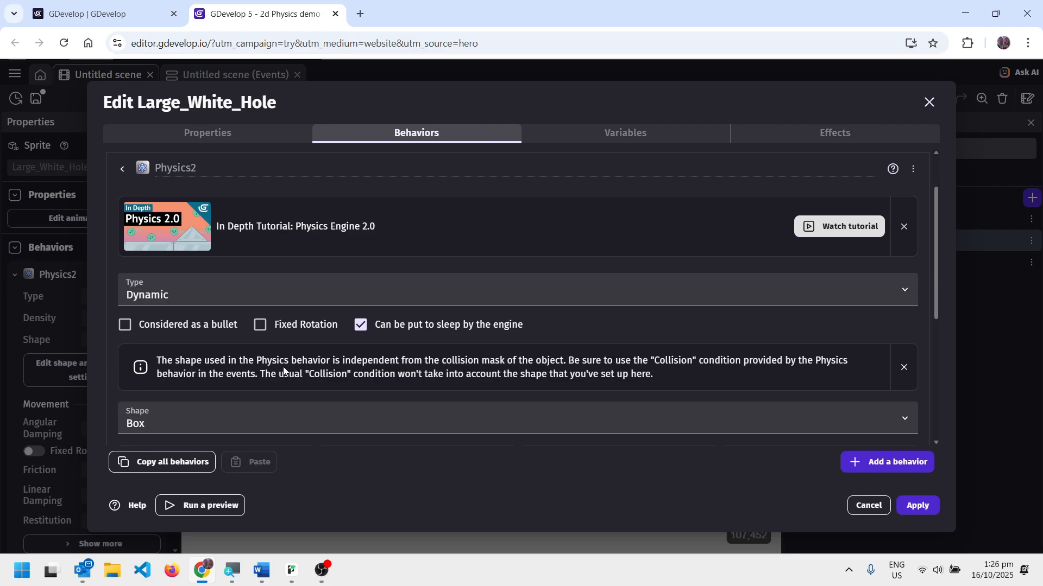
{"action": "scroll", "coordinate": [283, 369], "scroll_direction": "down", "scroll_amount": 2}
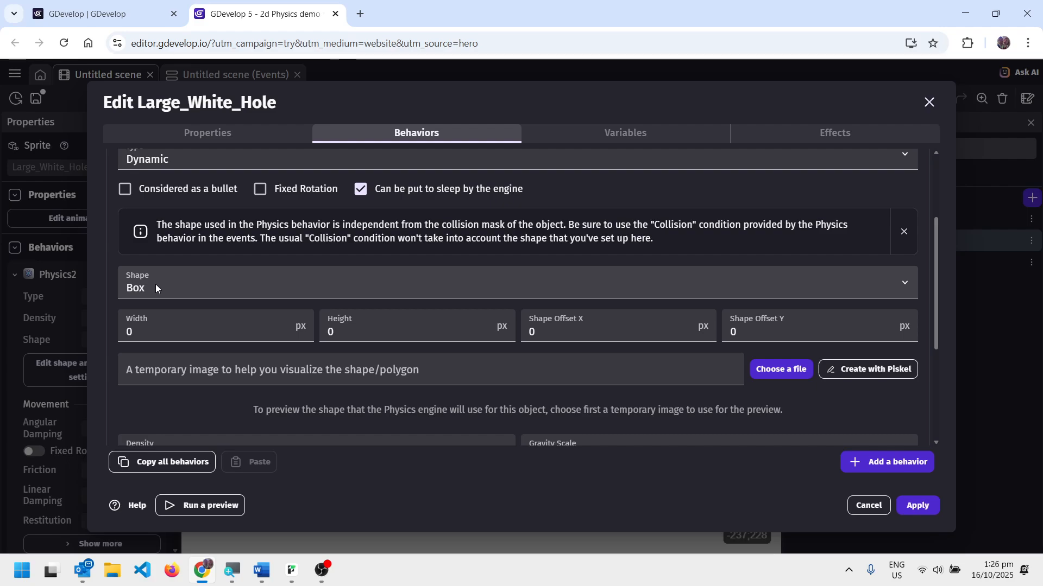
{"action": "left_click", "coordinate": [223, 135]}
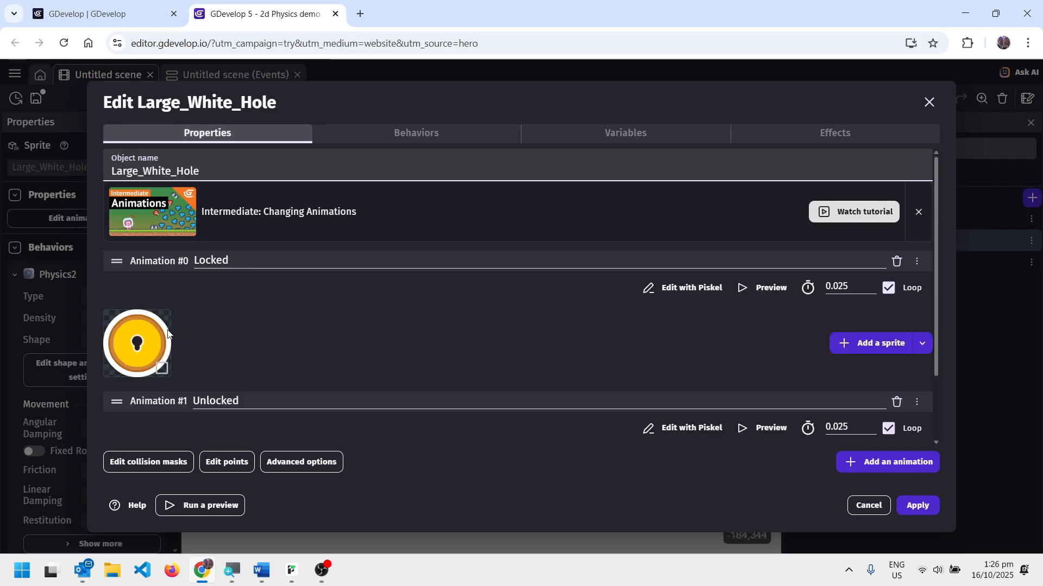
{"action": "left_click", "coordinate": [133, 464]}
{"action": "left_click", "coordinate": [786, 242]}
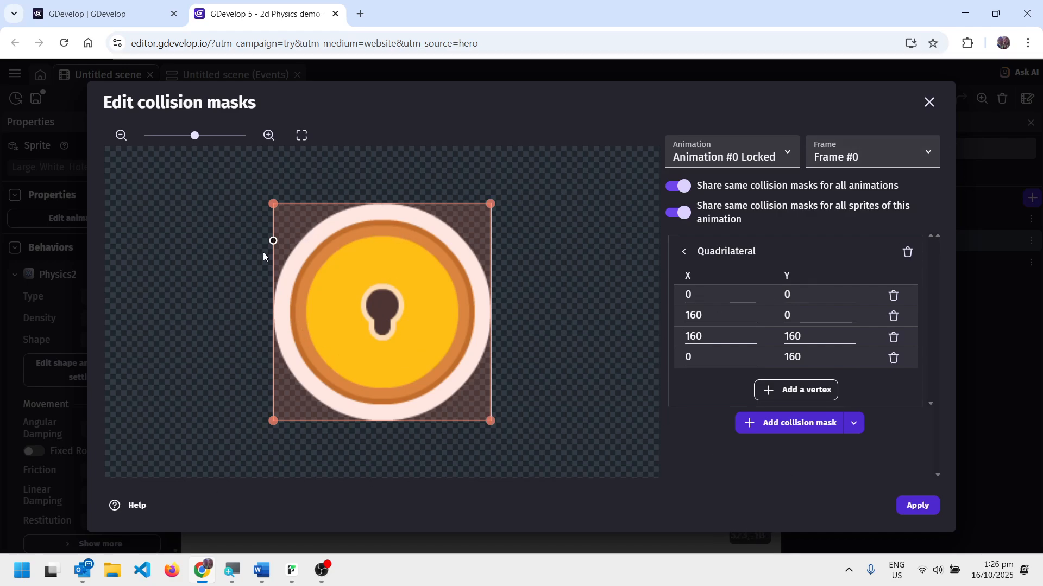
{"action": "left_click", "coordinate": [929, 103]}
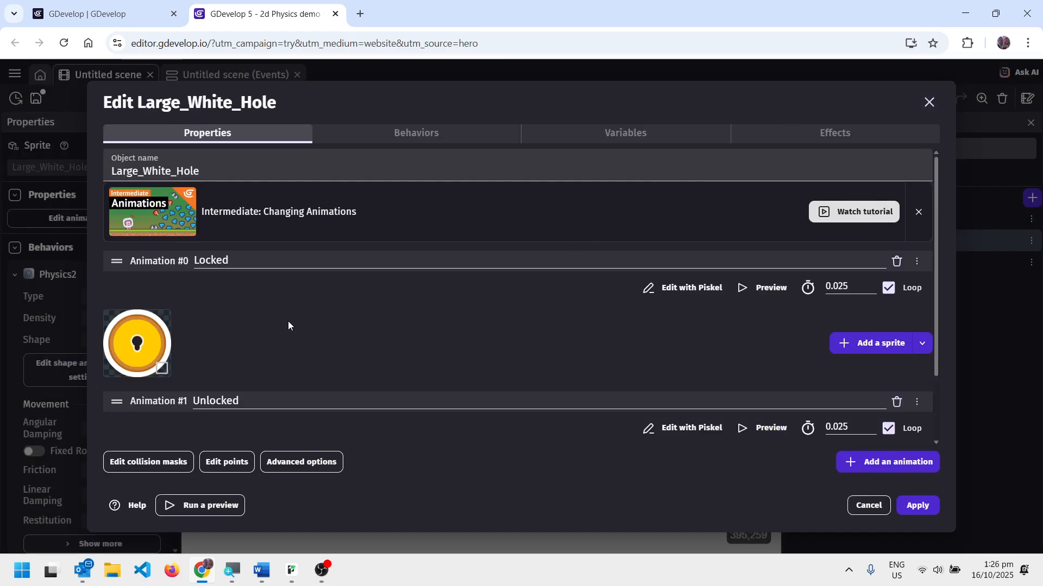
Use the project resource Large White Hole_Locked.png as the temporary image for visualizing the Large_White_Hole physics shape
{"action": "left_click", "coordinate": [390, 141]}
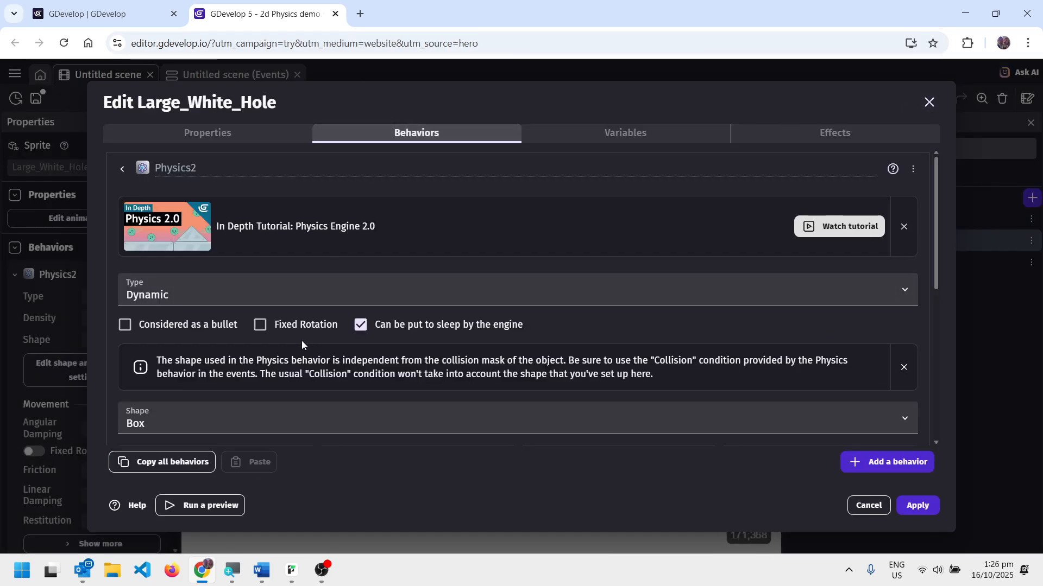
{"action": "scroll", "coordinate": [293, 344], "scroll_direction": "down", "scroll_amount": 2}
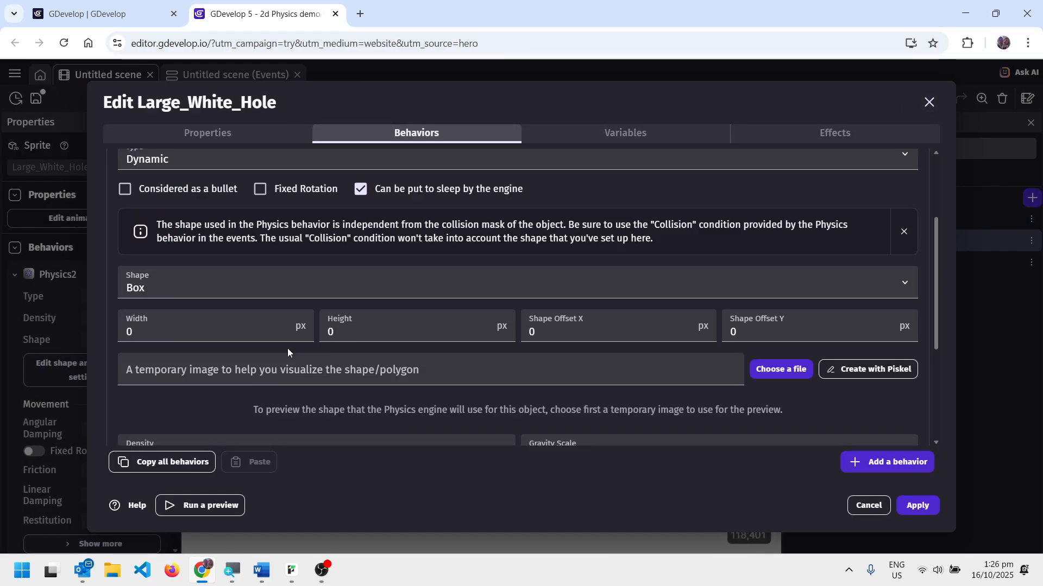
{"action": "left_click", "coordinate": [771, 369]}
{"action": "left_click", "coordinate": [142, 425]}
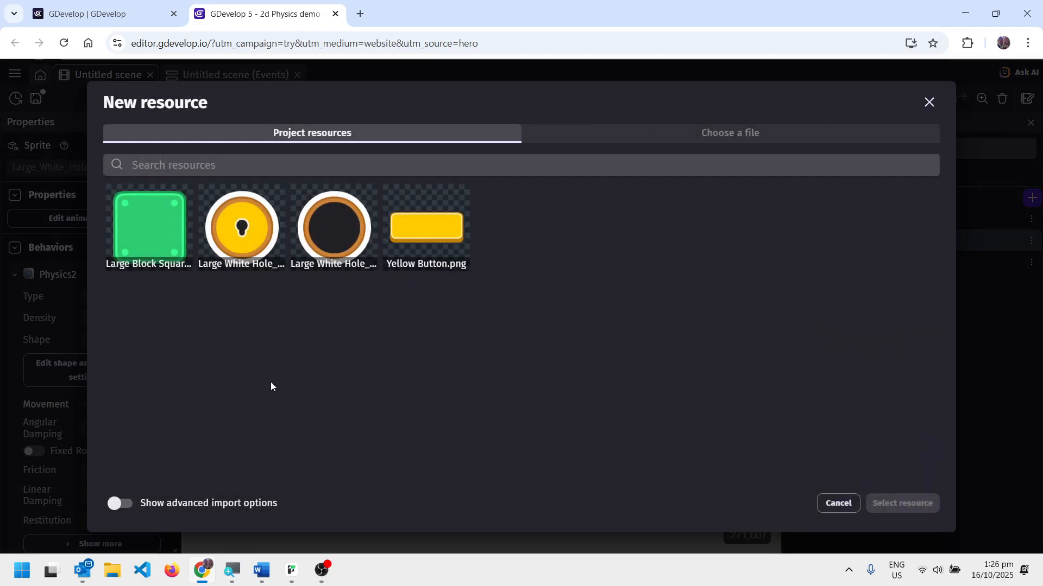
{"action": "left_click", "coordinate": [246, 241]}
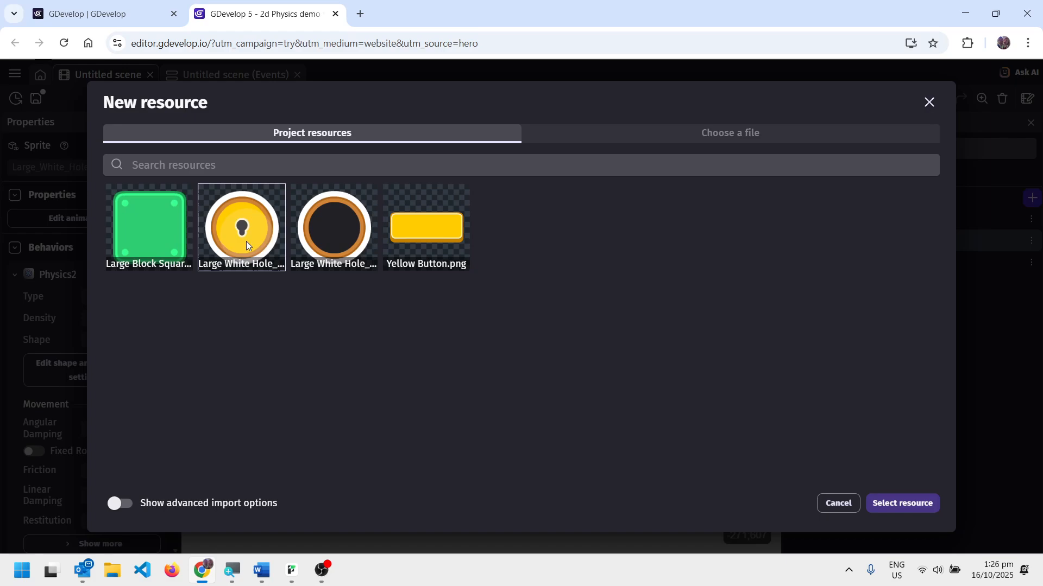
{"action": "left_click", "coordinate": [892, 506]}
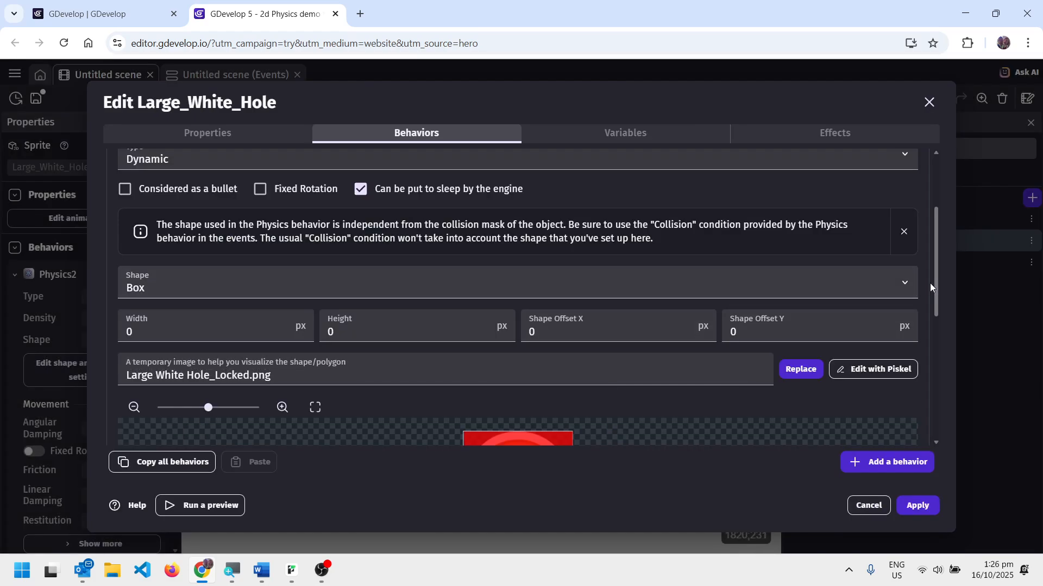
Set the Large_White_Hole physics shape to Circle and apply the object changes
{"action": "left_click_drag", "start_coordinate": [938, 280], "coordinate": [943, 333]}
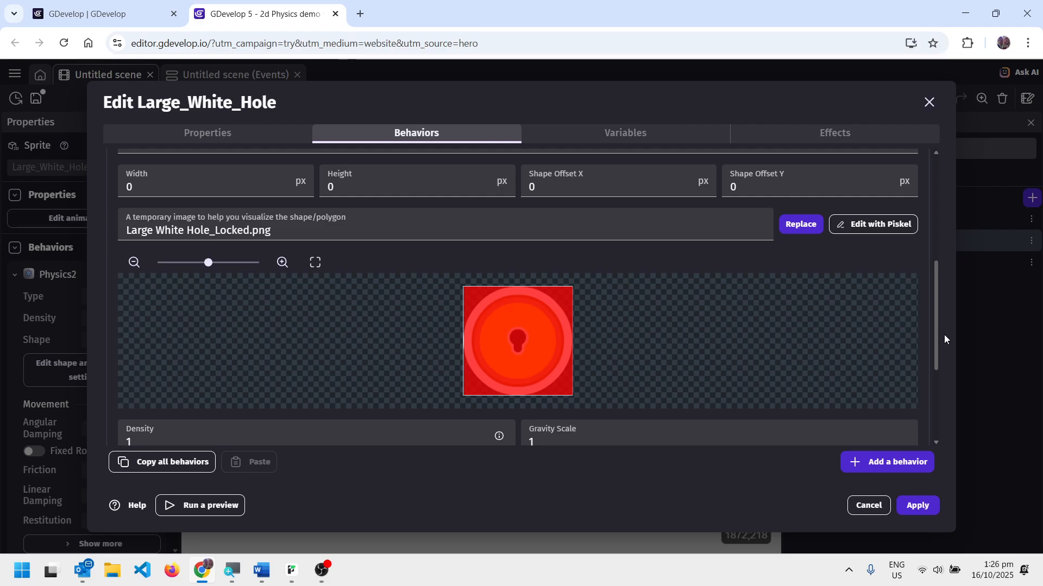
{"action": "scroll", "coordinate": [944, 335], "scroll_direction": "up", "scroll_amount": 2}
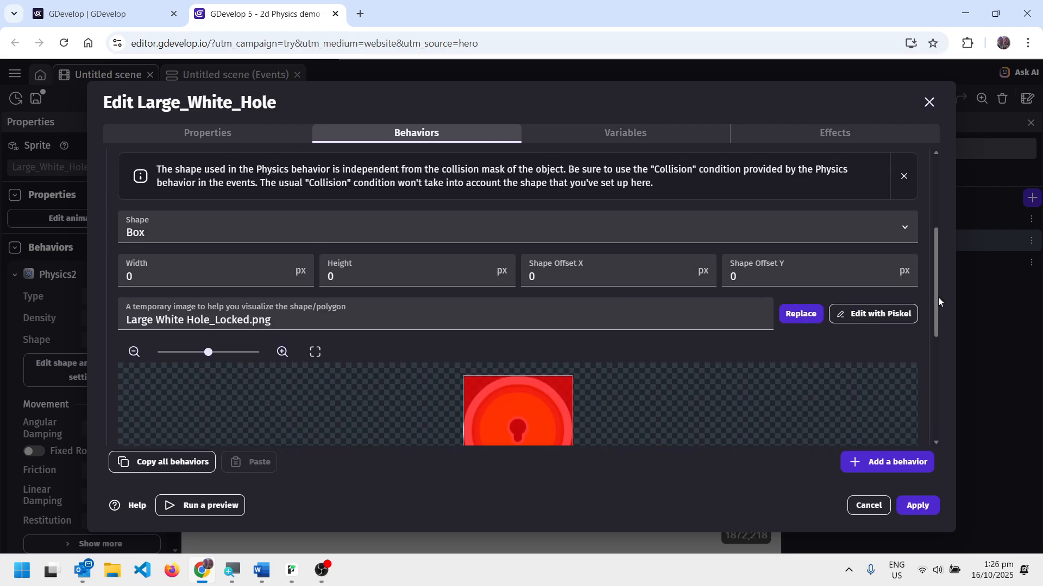
{"action": "left_click", "coordinate": [903, 228]}
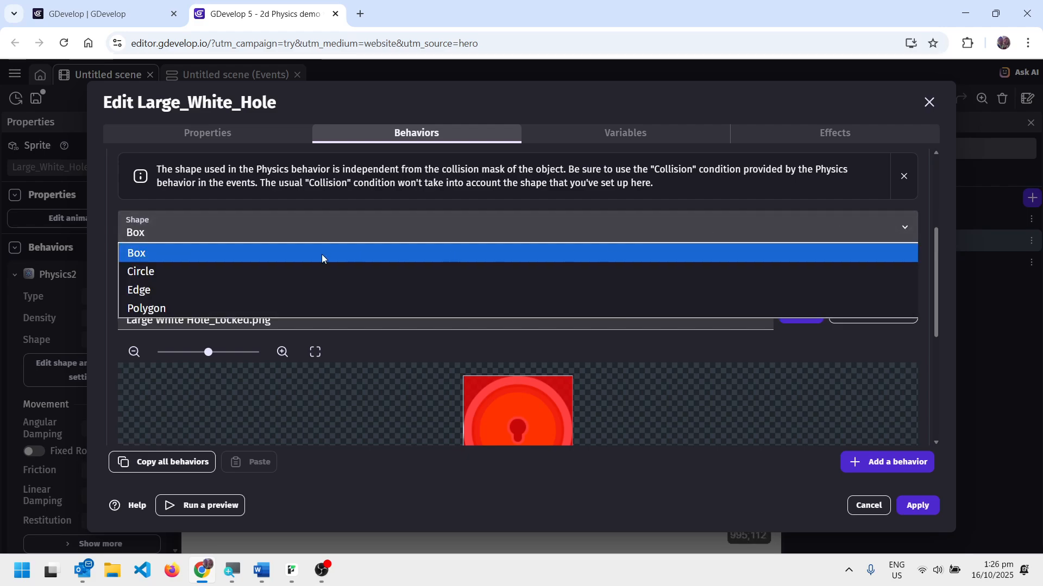
{"action": "left_click", "coordinate": [169, 271]}
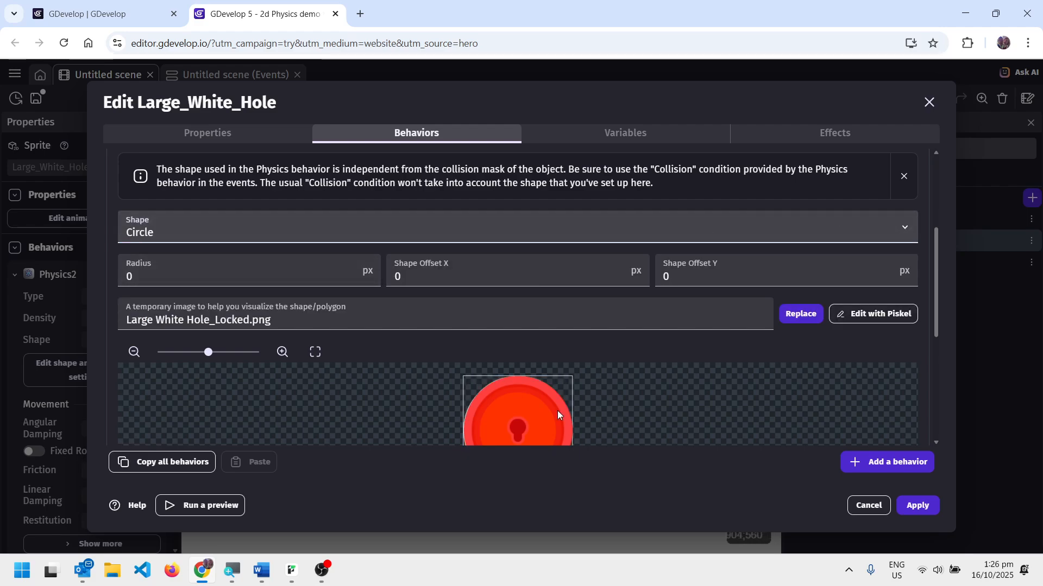
{"action": "left_click", "coordinate": [918, 506]}
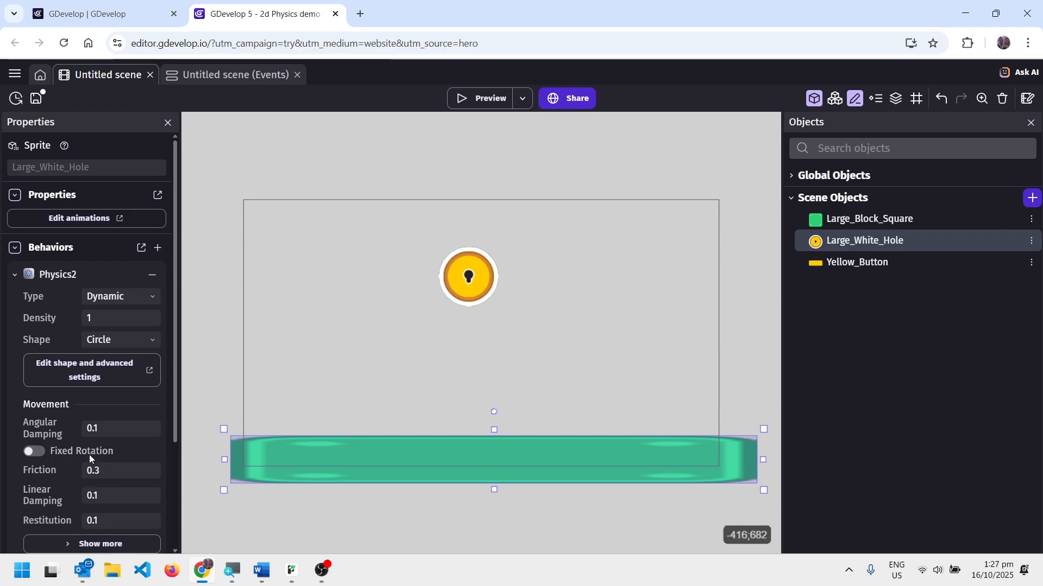
Set the Large_White_Hole object's restitution to 0.5 and preview the bounce
{"action": "scroll", "coordinate": [109, 478], "scroll_direction": "down", "scroll_amount": 2}
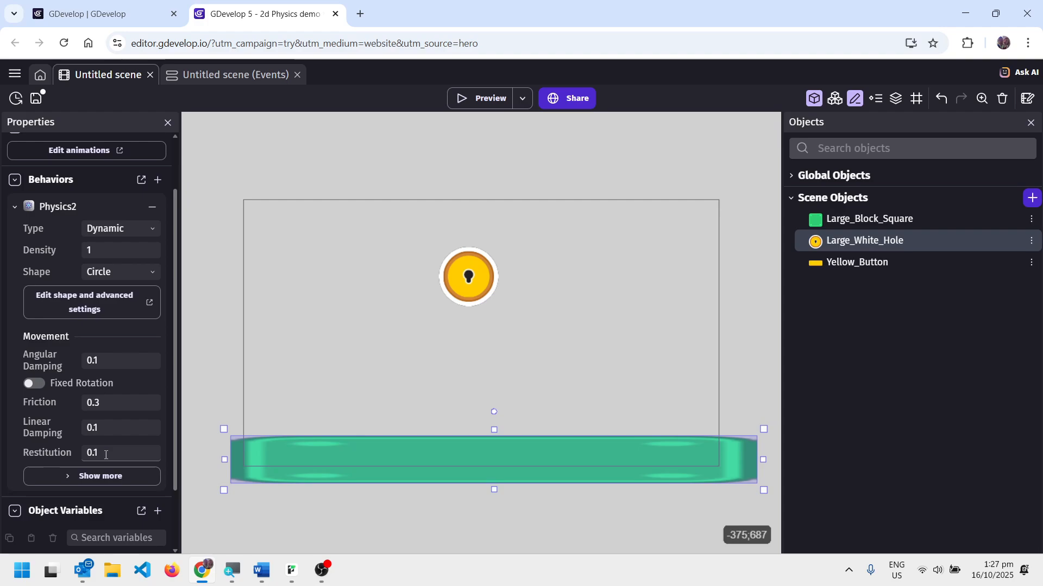
{"action": "left_click", "coordinate": [112, 453]}
{"action": "key", "text": "BackSpace"}
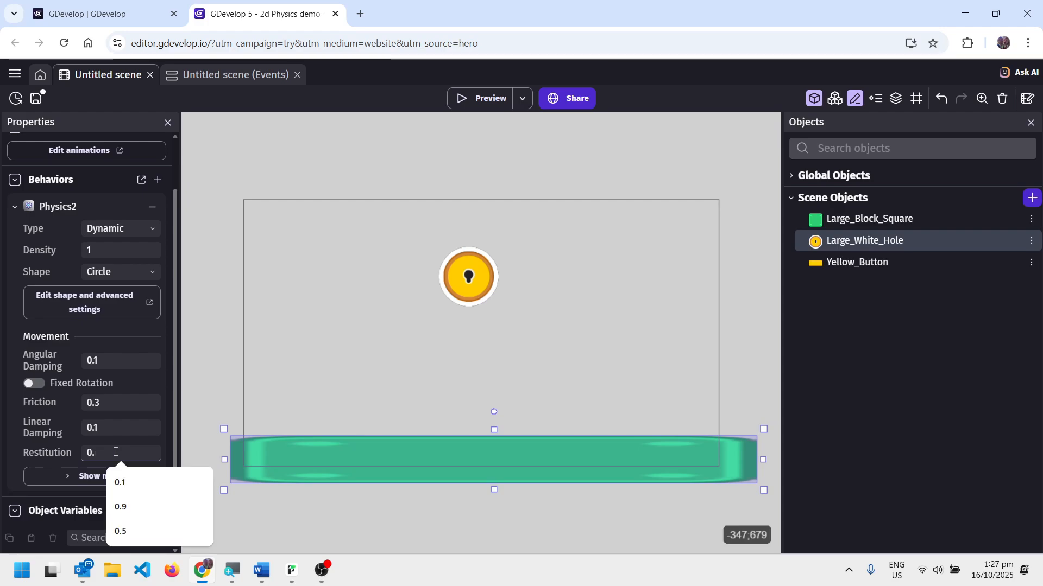
{"action": "type", "text": "5"}
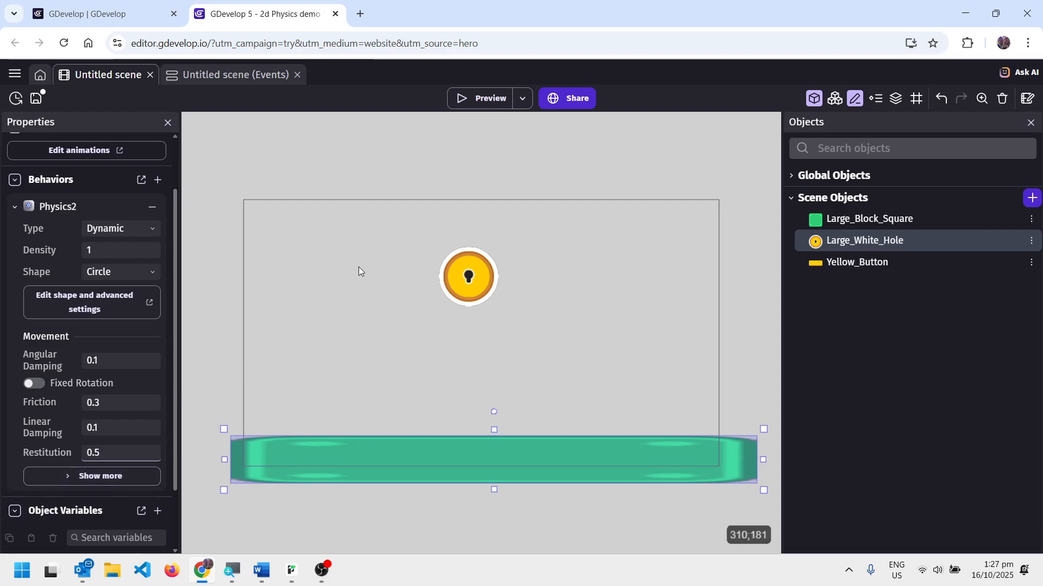
{"action": "left_click", "coordinate": [485, 99]}
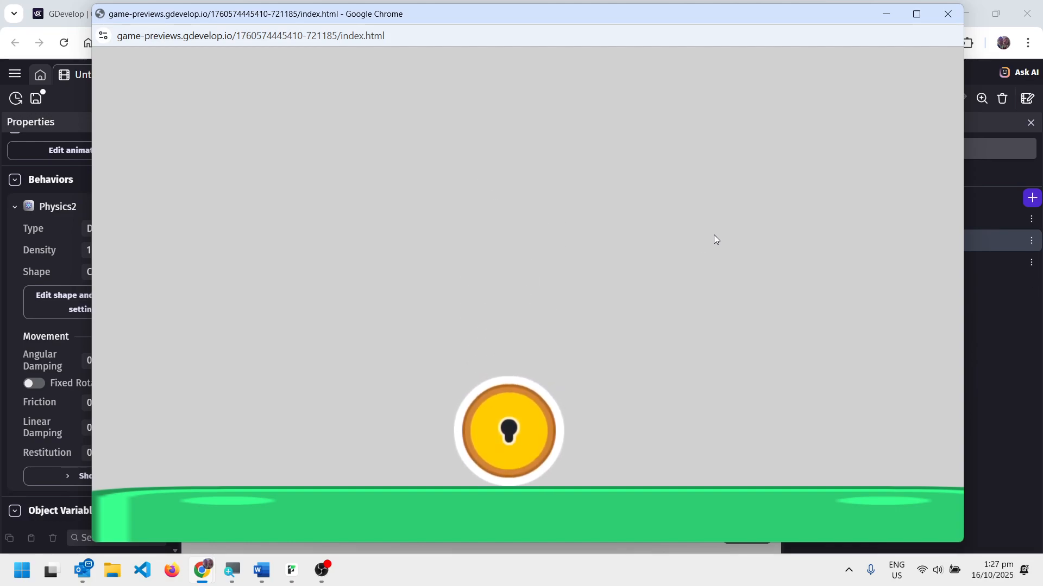
{"action": "left_click", "coordinate": [943, 17]}
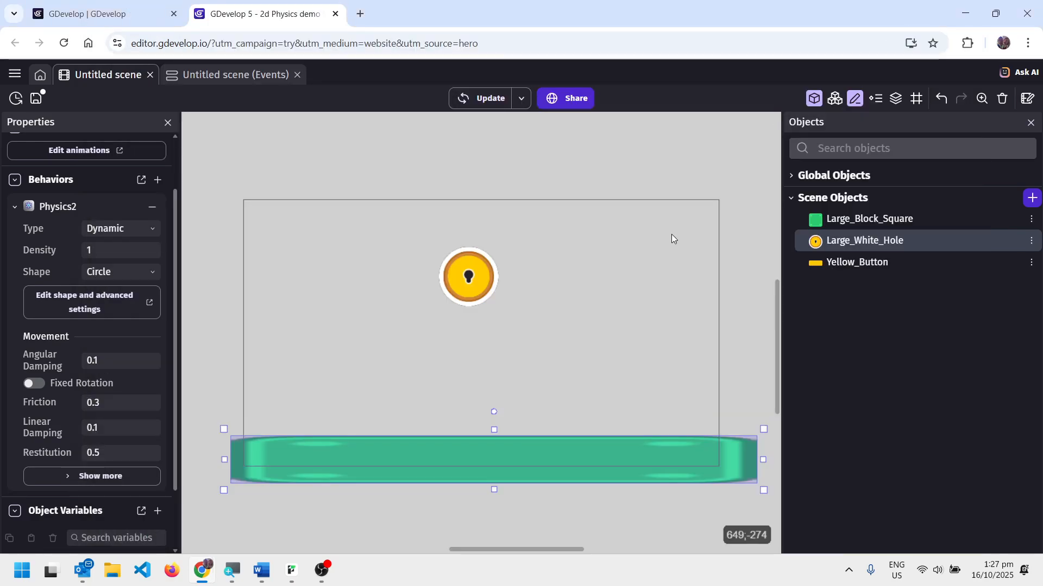
Set the Large_White_Hole object's restitution to 0.9 and preview the bounce
{"action": "left_click", "coordinate": [131, 455]}
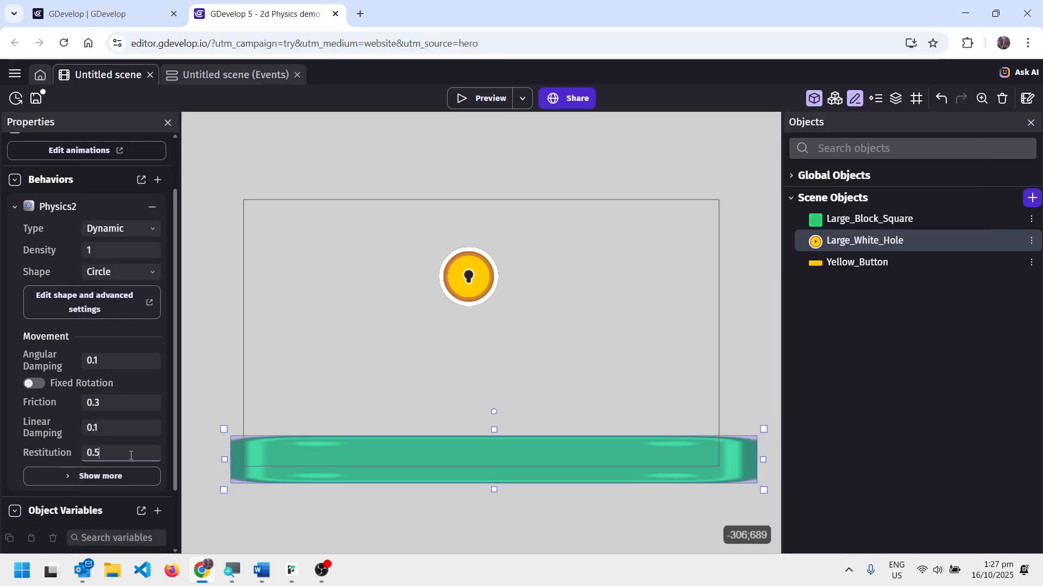
{"action": "key", "text": "BackSpace"}
{"action": "type", "text": "96"}
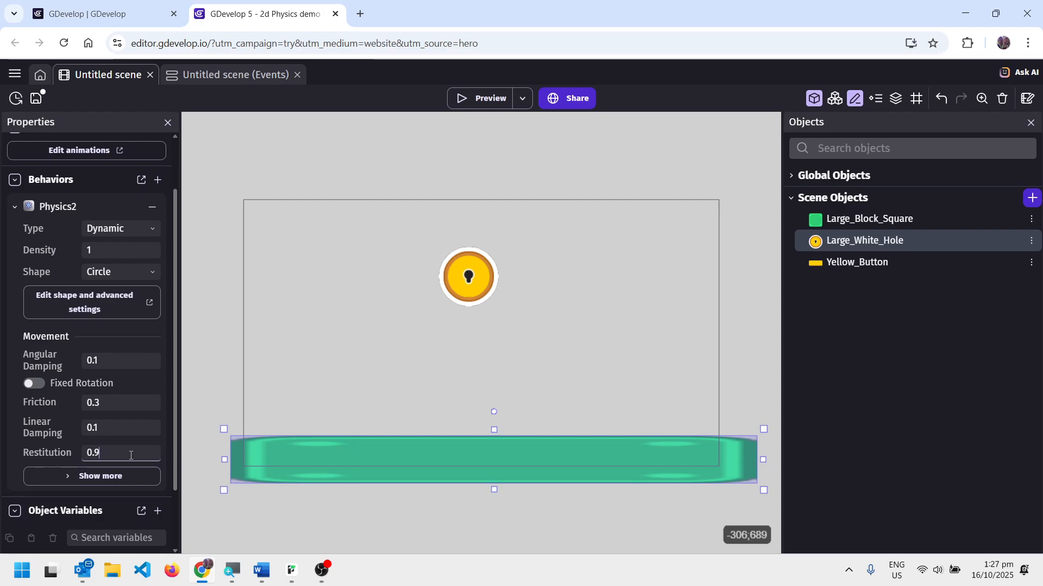
{"action": "left_click", "coordinate": [486, 99]}
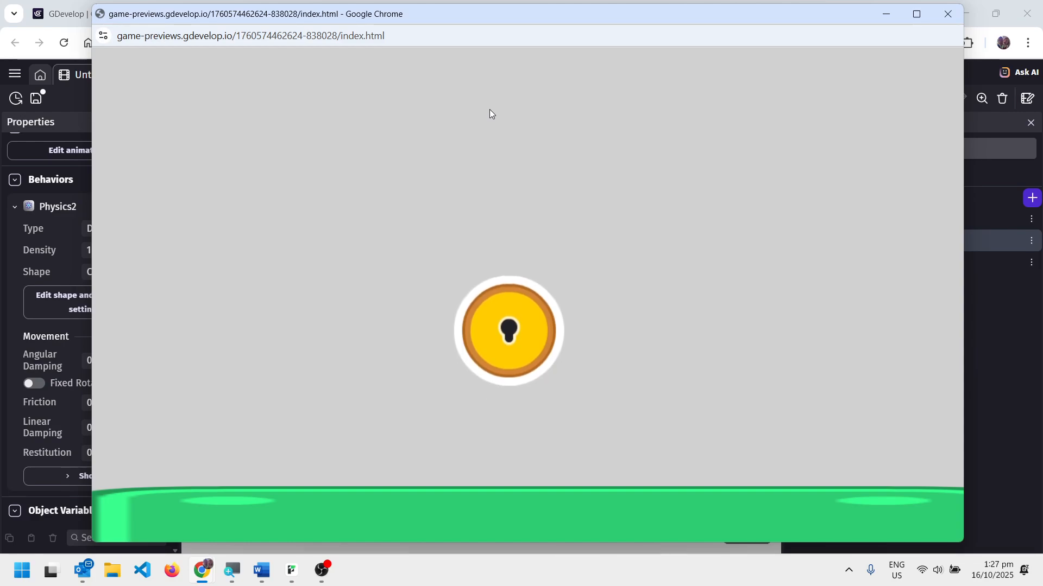
{"action": "left_click", "coordinate": [947, 16]}
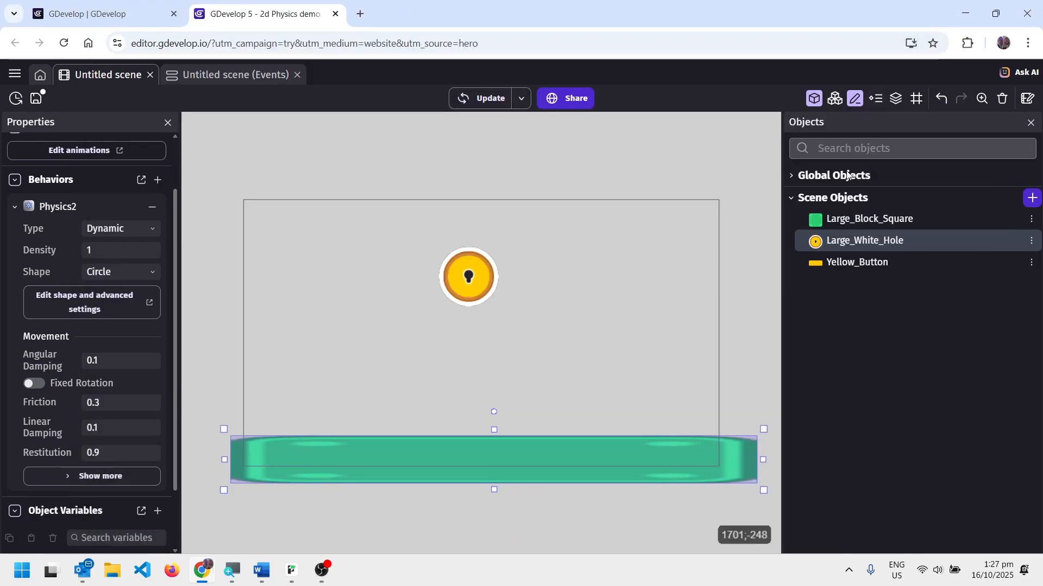
Add the 2D Physics Engine behavior to the Yellow_Button object
{"action": "left_click", "coordinate": [622, 311]}
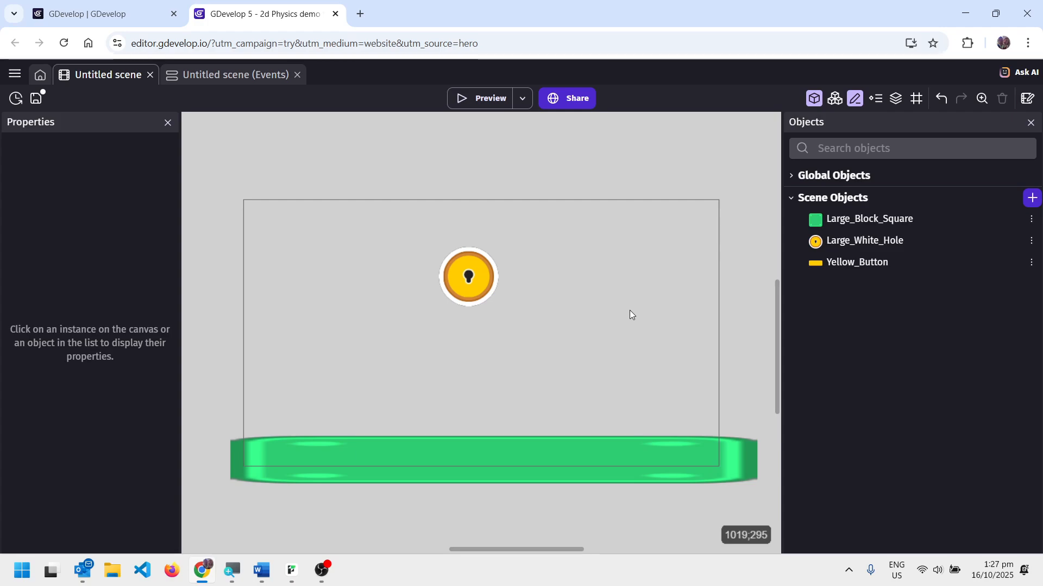
{"action": "left_click", "coordinate": [862, 263]}
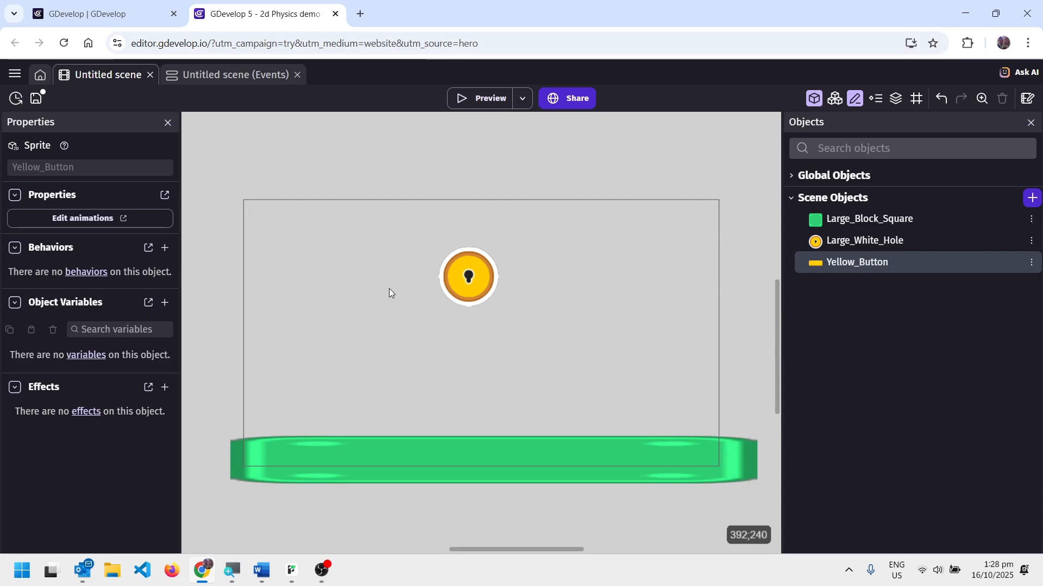
{"action": "left_click", "coordinate": [165, 248]}
{"action": "scroll", "coordinate": [214, 377], "scroll_direction": "down", "scroll_amount": 3}
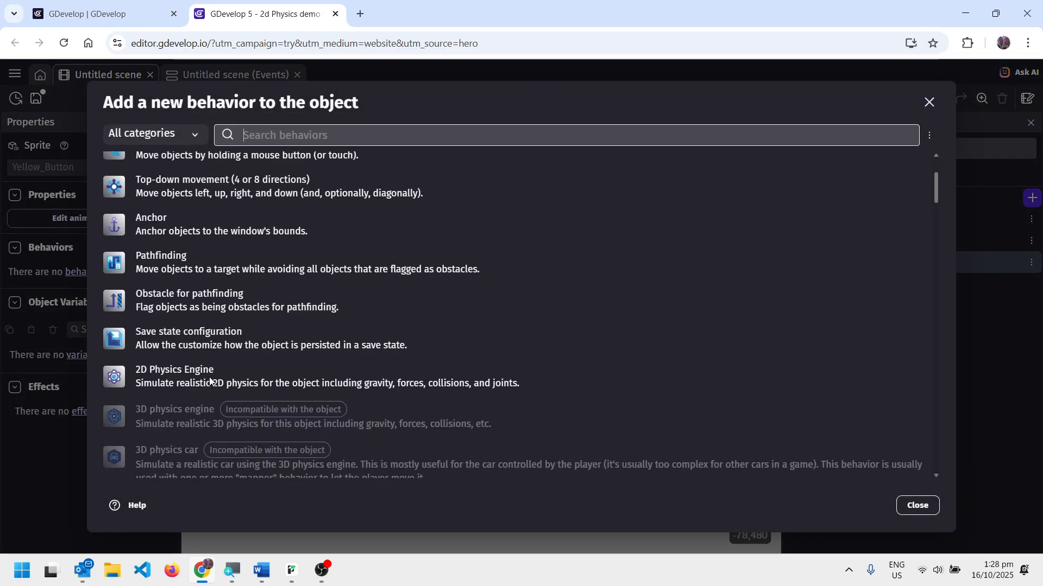
{"action": "left_click", "coordinate": [293, 434]}
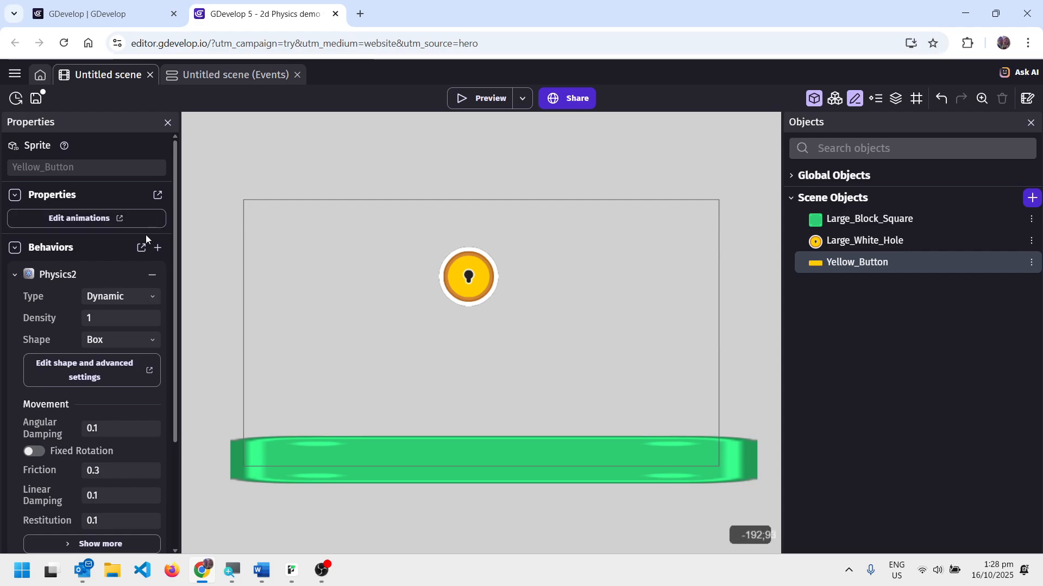
Add the Draggable (for physics objects) behavior to the Yellow_Button object
{"action": "left_click", "coordinate": [158, 248]}
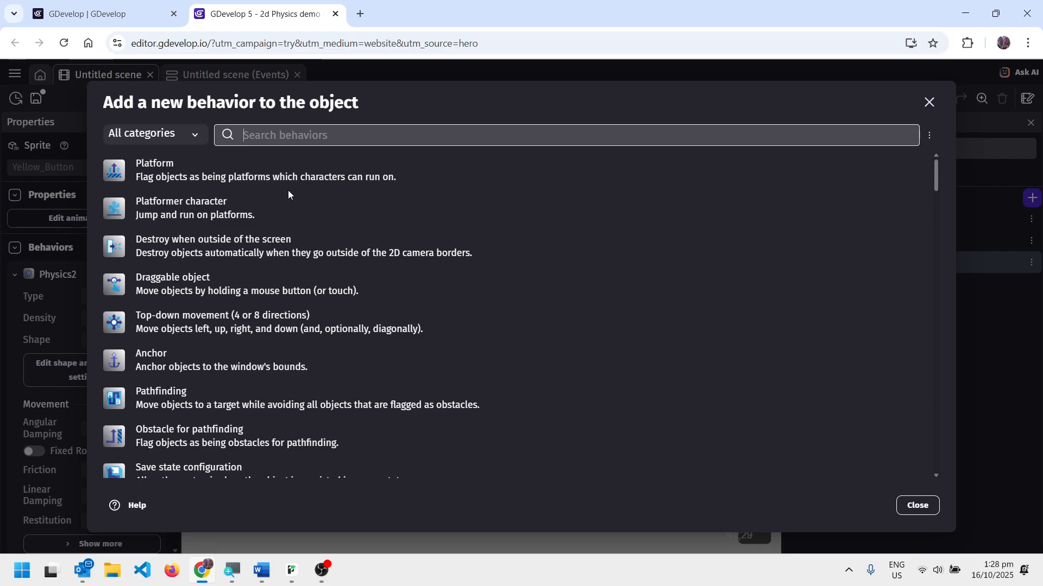
{"action": "left_click", "coordinate": [262, 138]}
{"action": "type", "text": "dragg"}
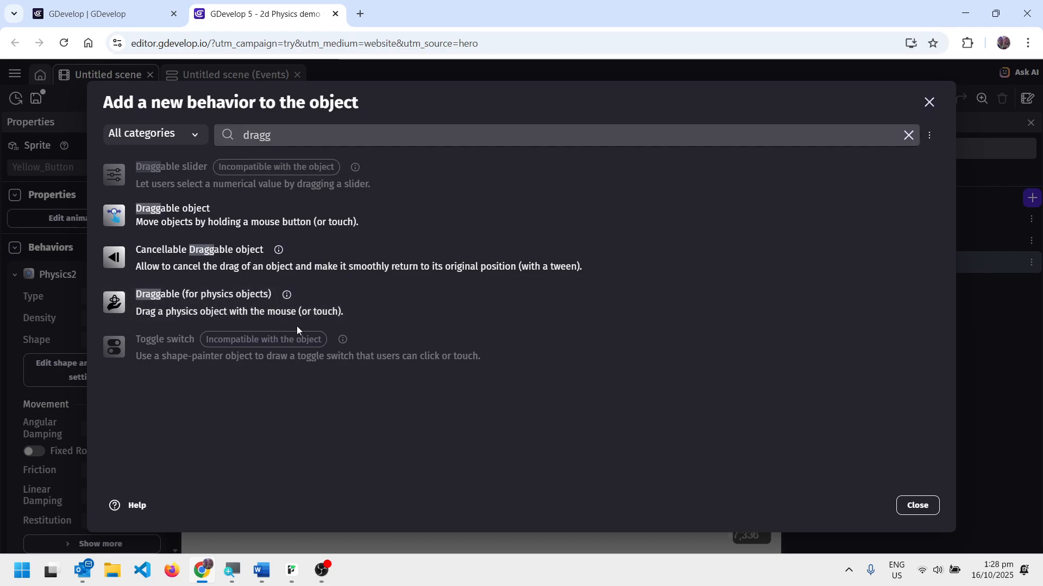
{"action": "left_click", "coordinate": [202, 313]}
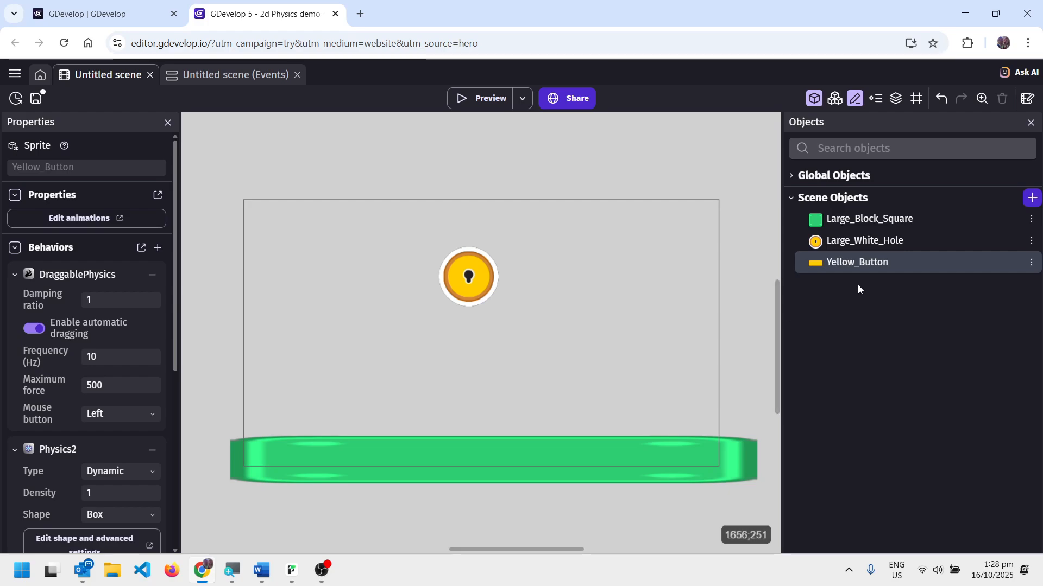
Place a Yellow_Button instance just above the green floor and test dragging it around in a preview
{"action": "left_click_drag", "start_coordinate": [851, 263], "coordinate": [430, 387]}
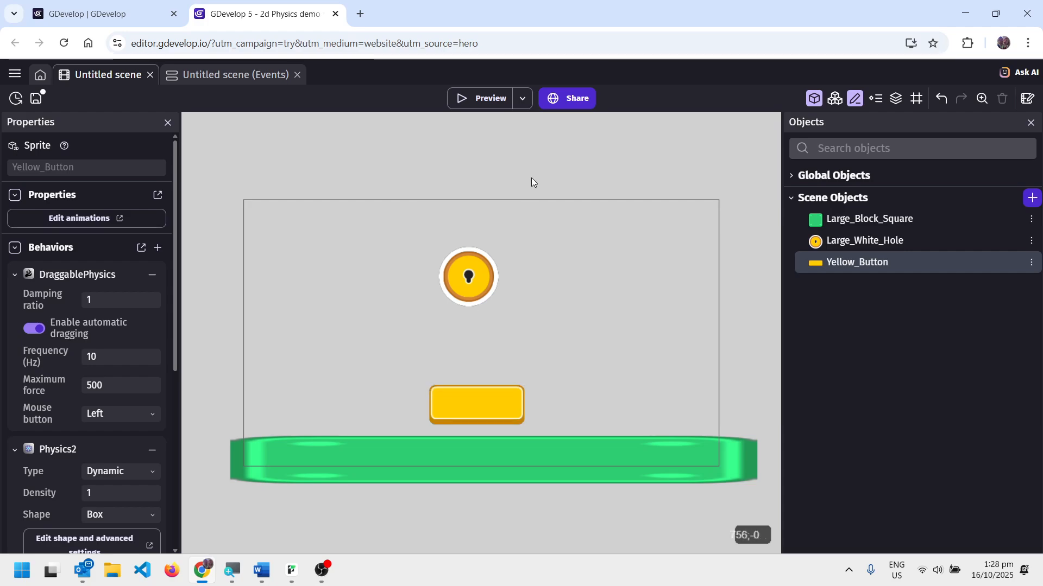
{"action": "left_click", "coordinate": [485, 102]}
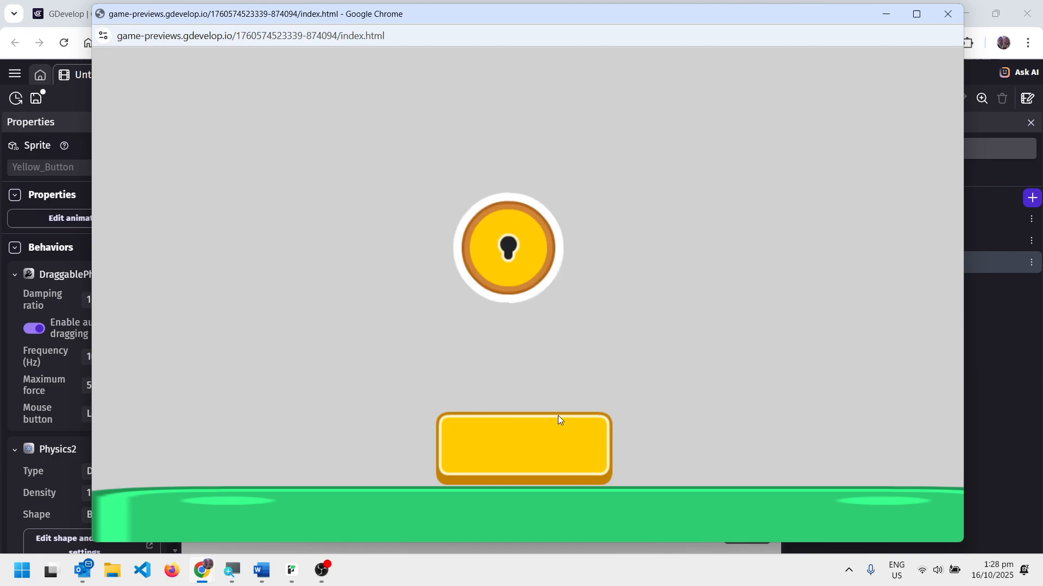
{"action": "left_click_drag", "start_coordinate": [517, 459], "coordinate": [645, 463]}
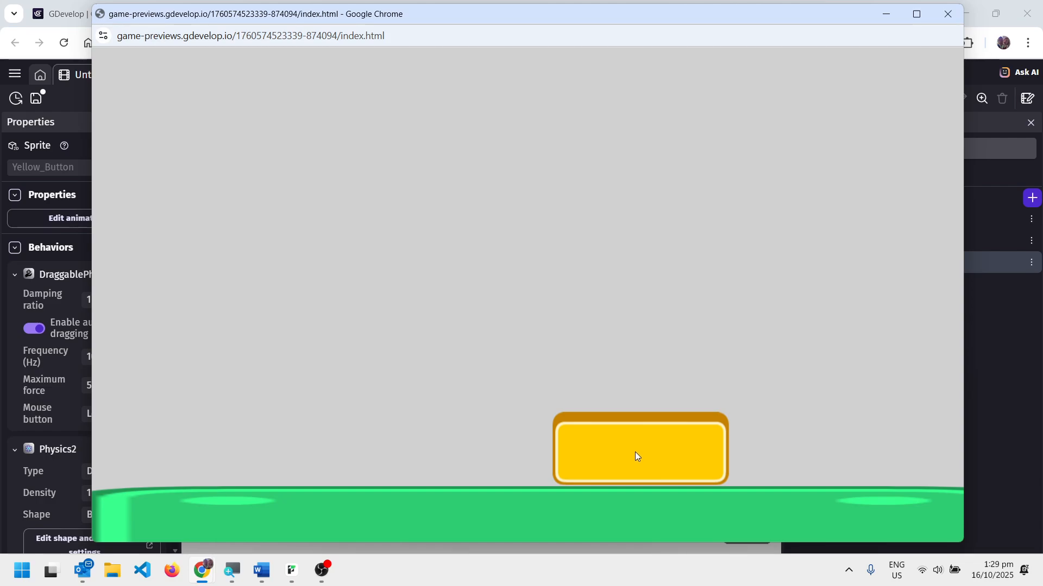
{"action": "left_click_drag", "start_coordinate": [634, 451], "coordinate": [579, 352]}
{"action": "left_click_drag", "start_coordinate": [580, 411], "coordinate": [573, 184]}
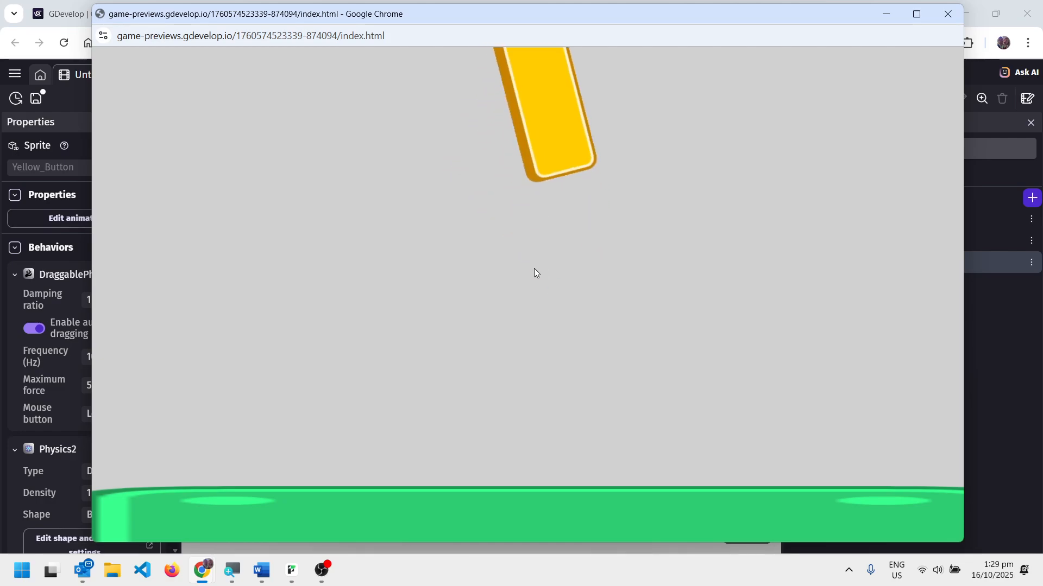
{"action": "left_click_drag", "start_coordinate": [560, 130], "coordinate": [696, 446]}
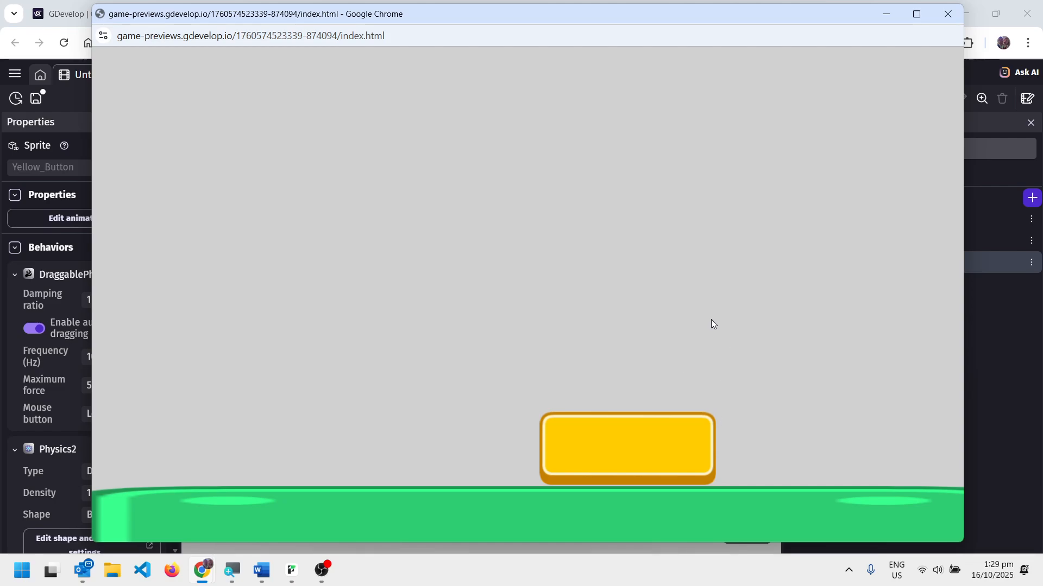
{"action": "left_click", "coordinate": [946, 14]}
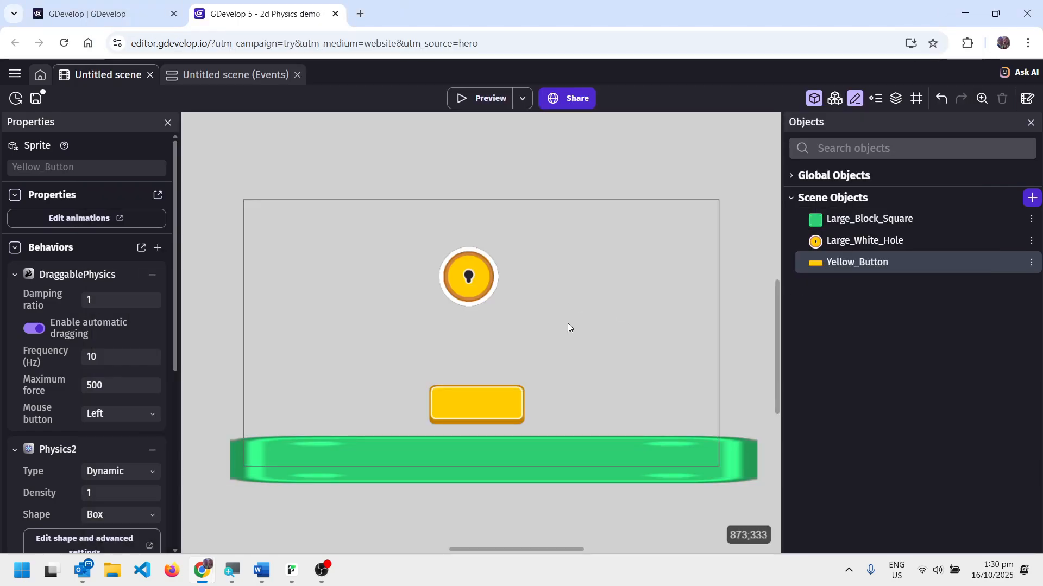
Move the Large_White_Hole instance up to about X 570, Y -18, and add an empty event to the scene's events
{"action": "left_click_drag", "start_coordinate": [464, 283], "coordinate": [481, 226]}
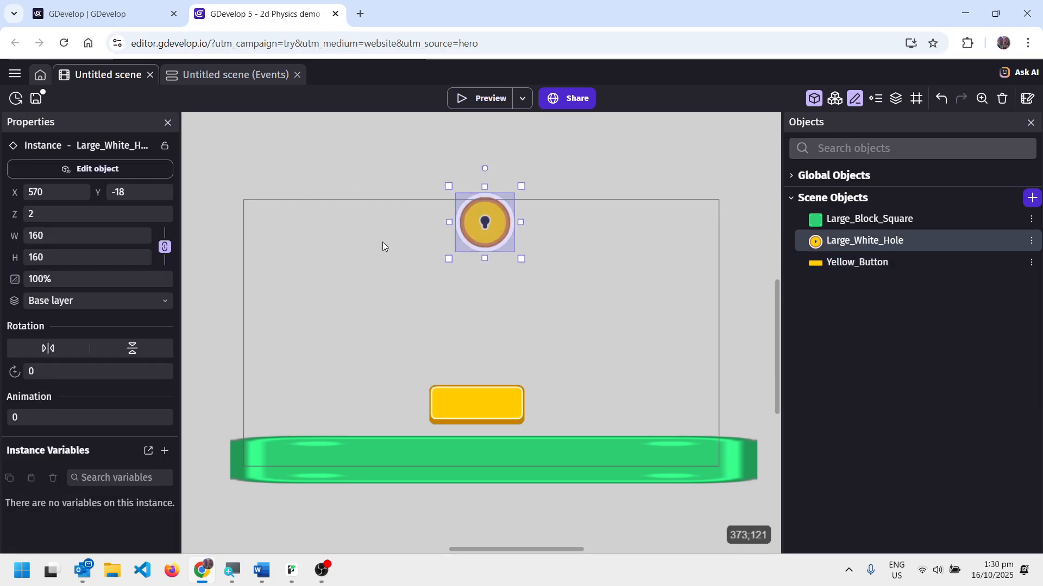
{"action": "left_click", "coordinate": [220, 77]}
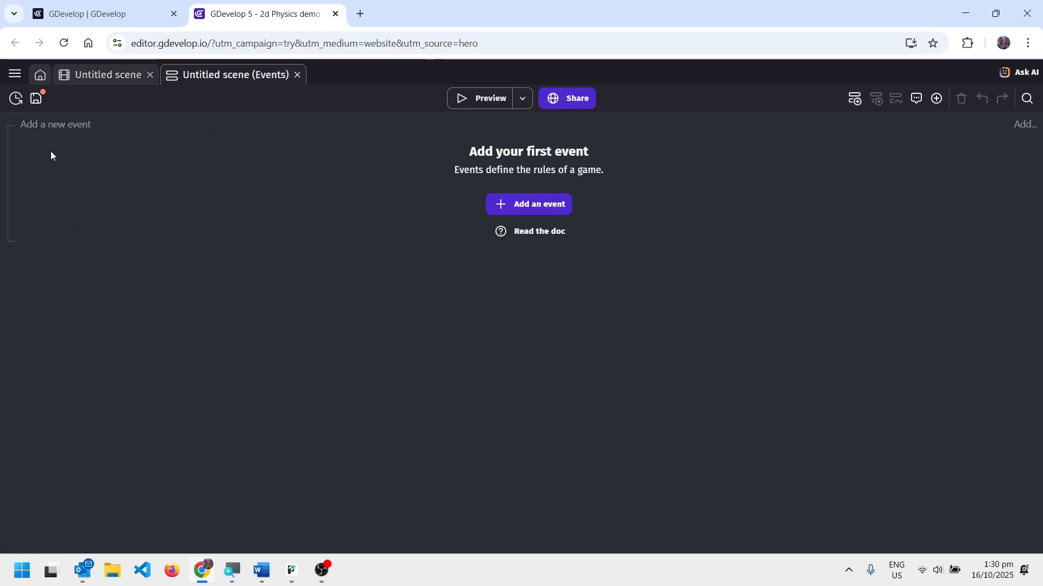
{"action": "left_click", "coordinate": [62, 129]}
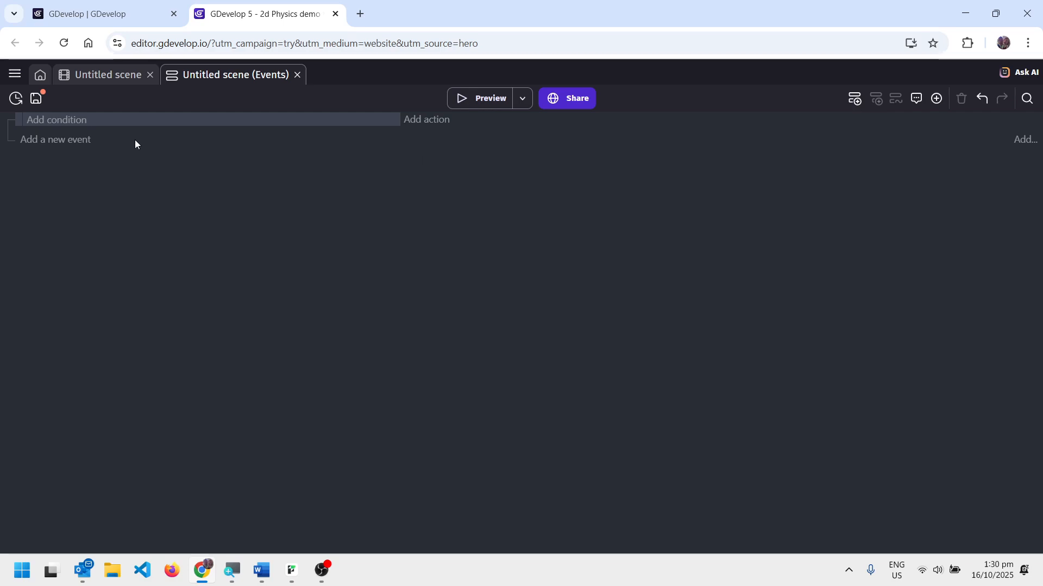
Add an action to the event that creates Large_White_Hole at X Random(1200) and Y 0, and preview the game
{"action": "left_click", "coordinate": [419, 128]}
{"action": "key", "text": "BackSpace"}
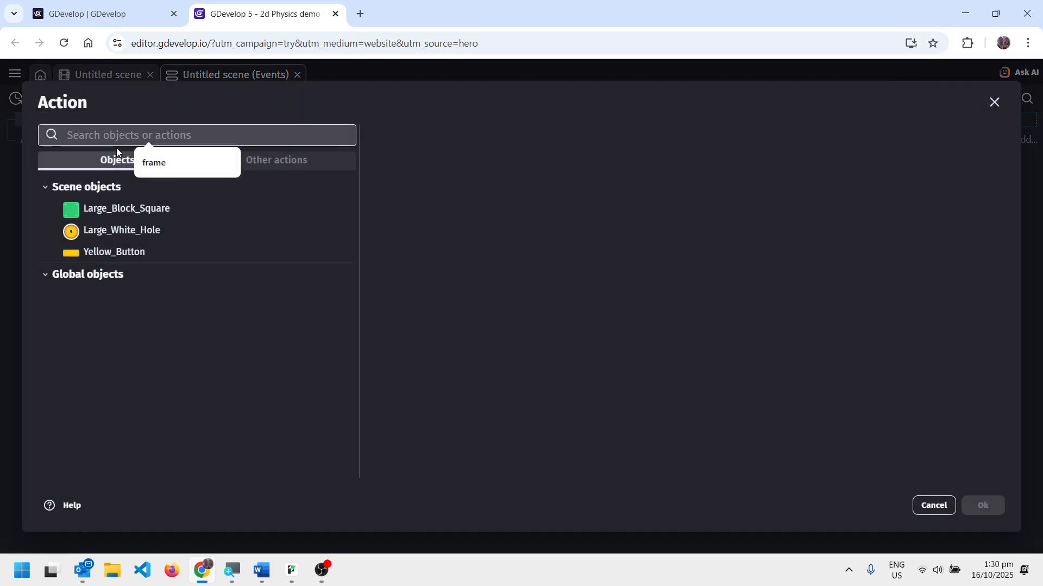
{"action": "left_click", "coordinate": [110, 230]}
{"action": "left_click", "coordinate": [438, 166]}
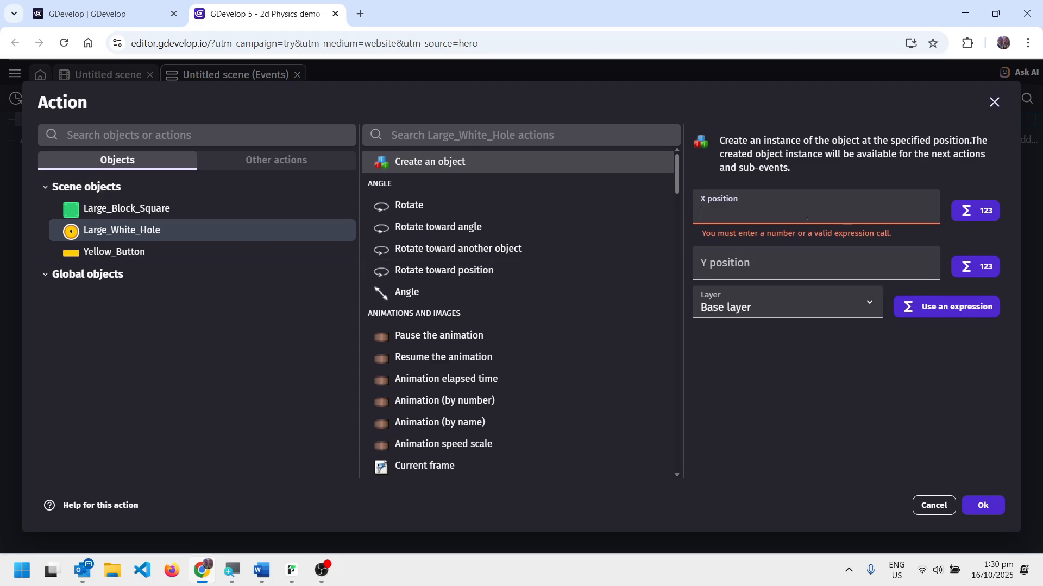
{"action": "type", "text": "ran"}
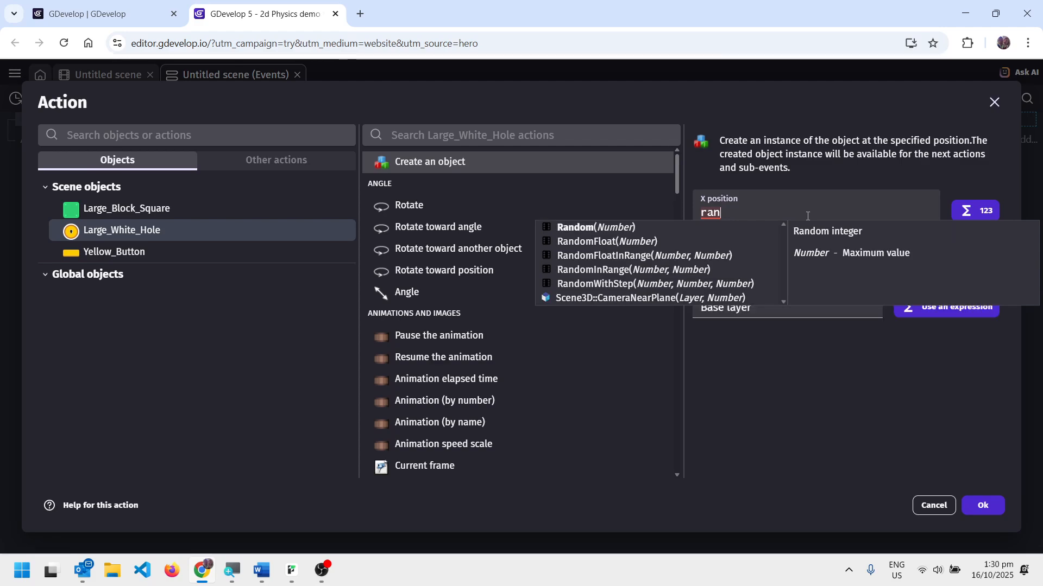
{"action": "key", "text": "Return"}
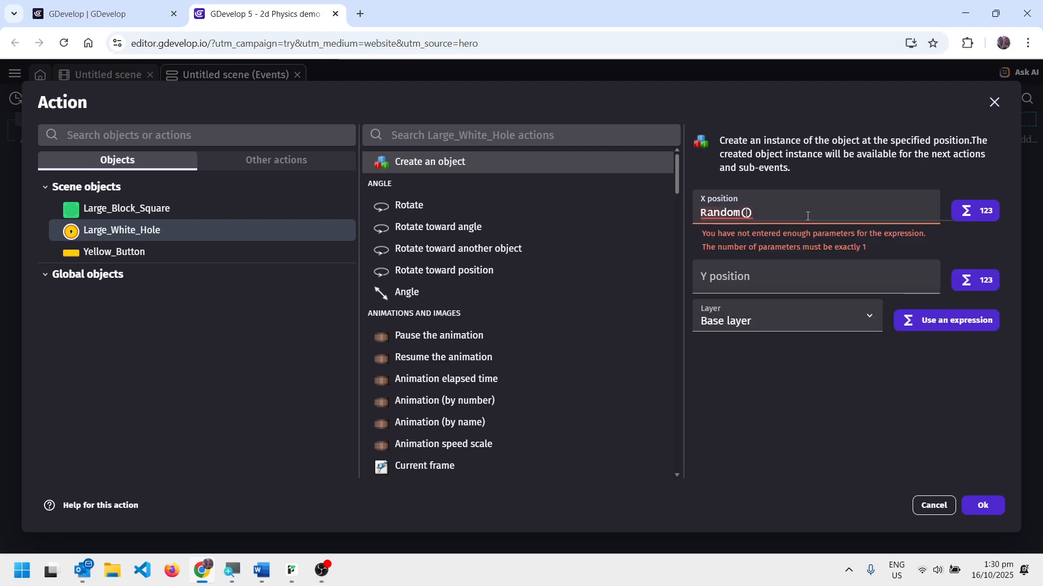
{"action": "type", "text": "1200"}
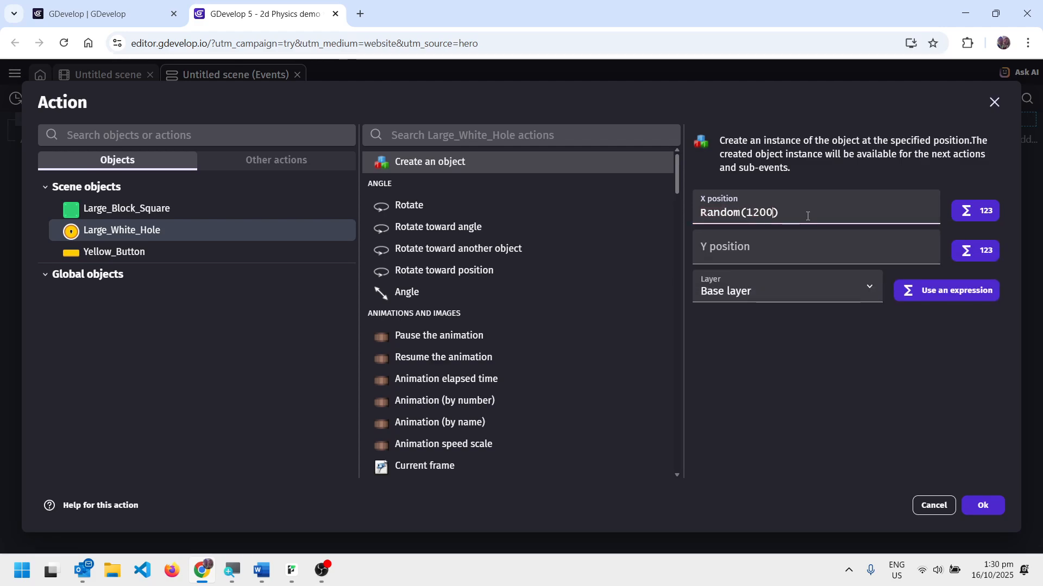
{"action": "left_click", "coordinate": [755, 248]}
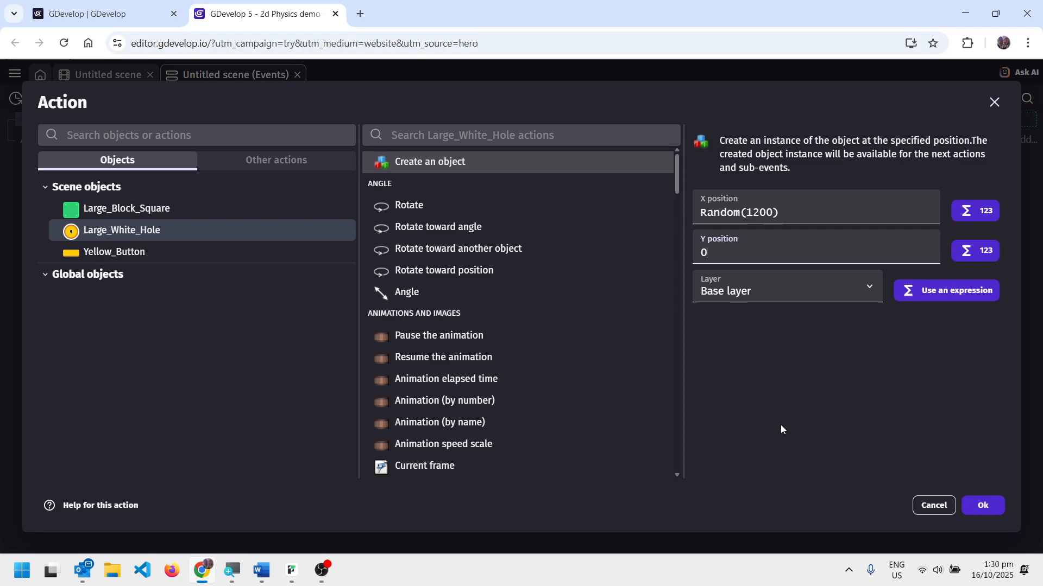
{"action": "left_click", "coordinate": [969, 506]}
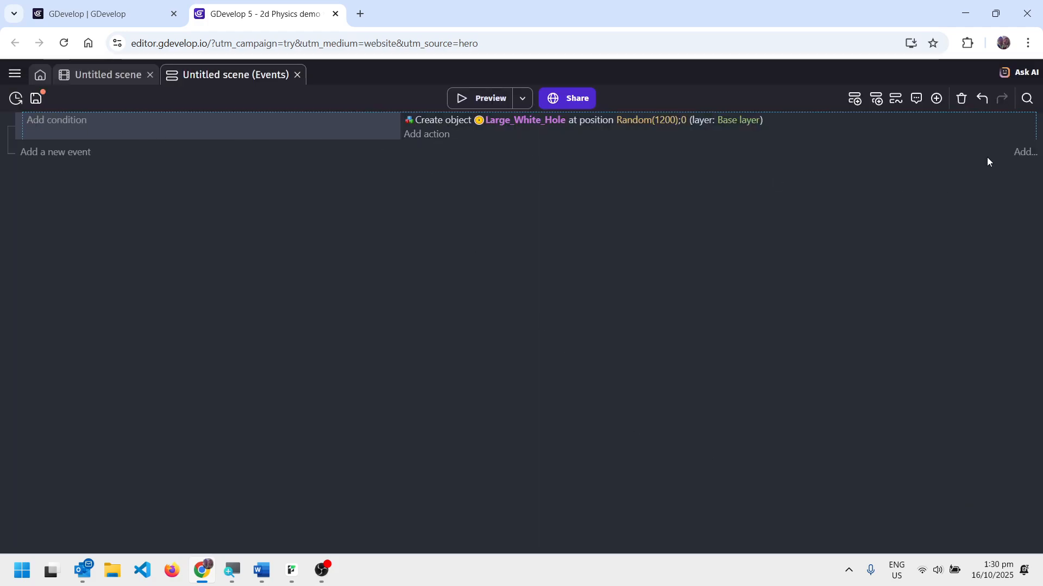
{"action": "left_click", "coordinate": [471, 107]}
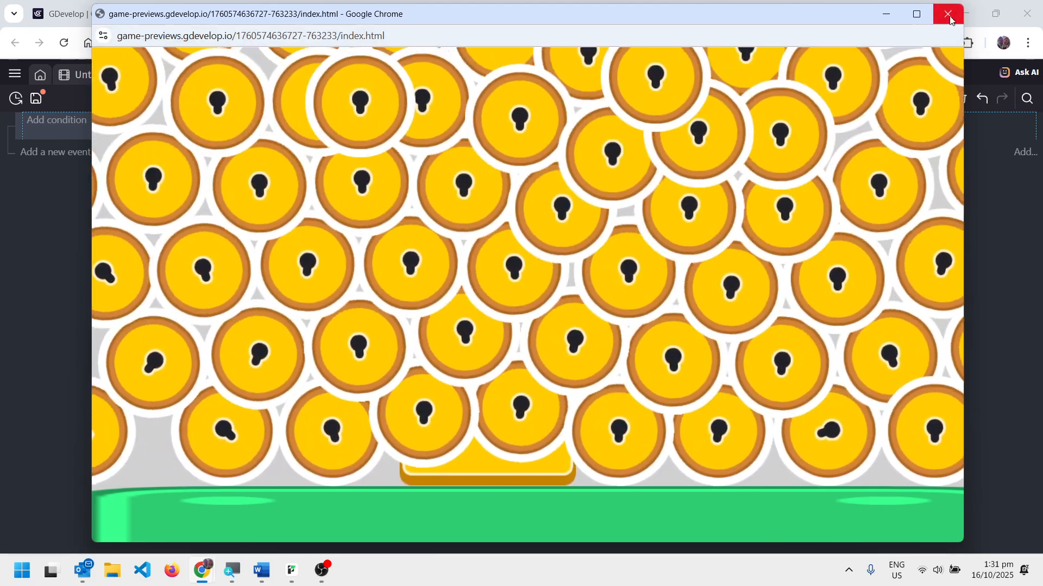
{"action": "left_click", "coordinate": [948, 14]}
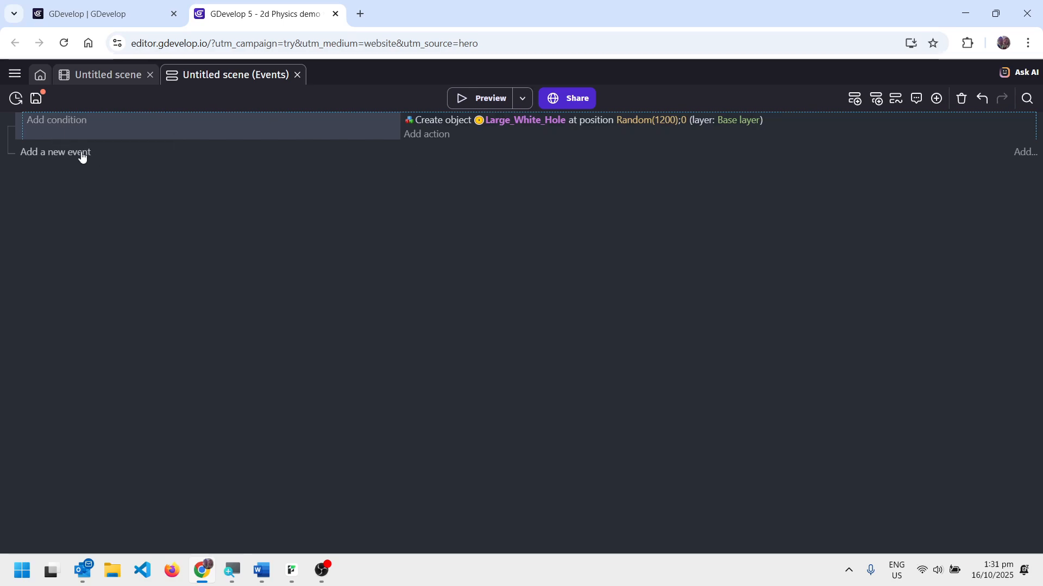
Search for the Repeat every X seconds extension and install it in the project
{"action": "left_click", "coordinate": [15, 76]}
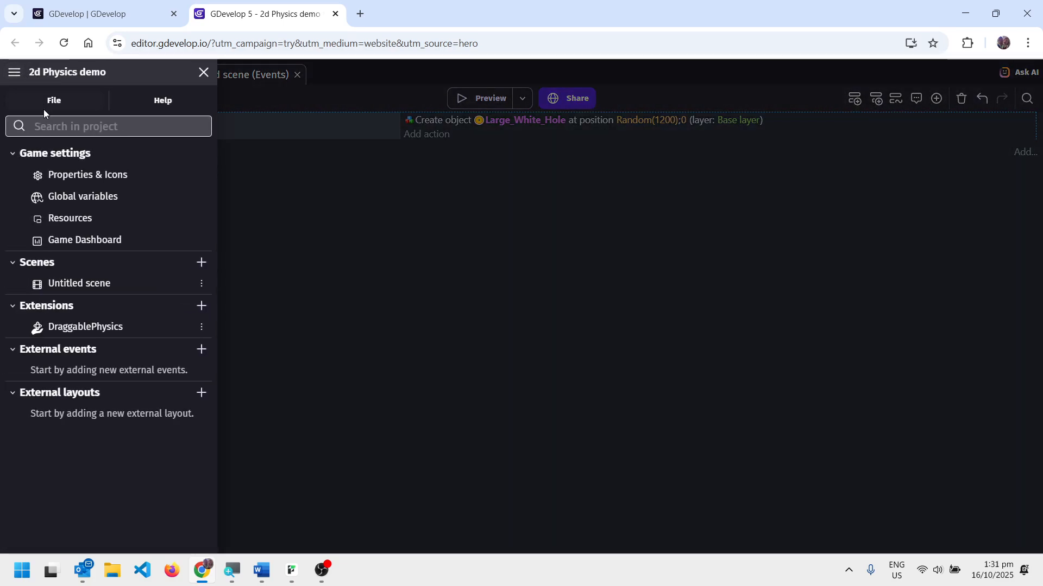
{"action": "left_click", "coordinate": [202, 307]}
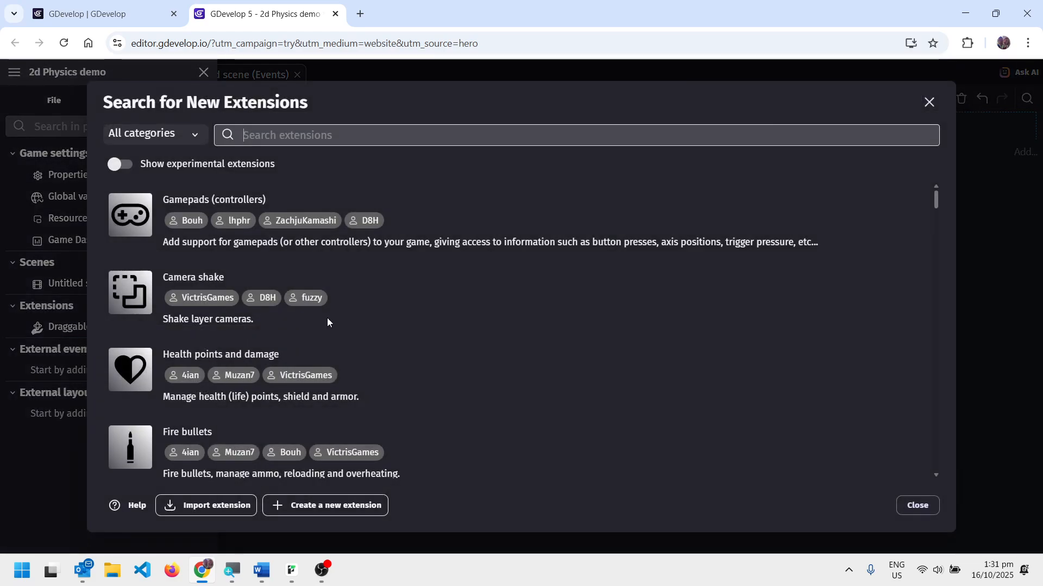
{"action": "left_click", "coordinate": [265, 136]}
{"action": "type", "text": "every"}
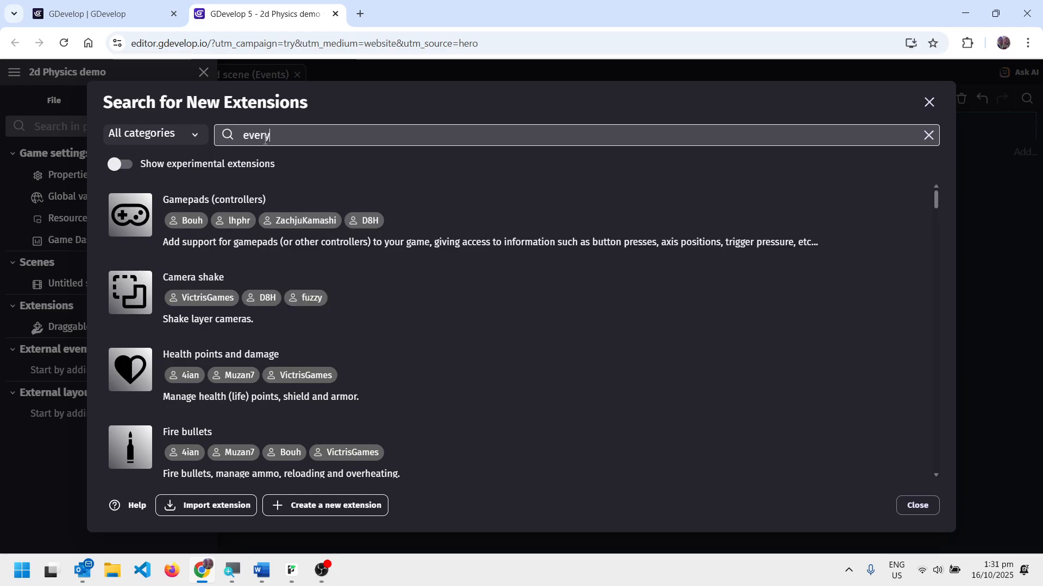
{"action": "left_click", "coordinate": [138, 213]}
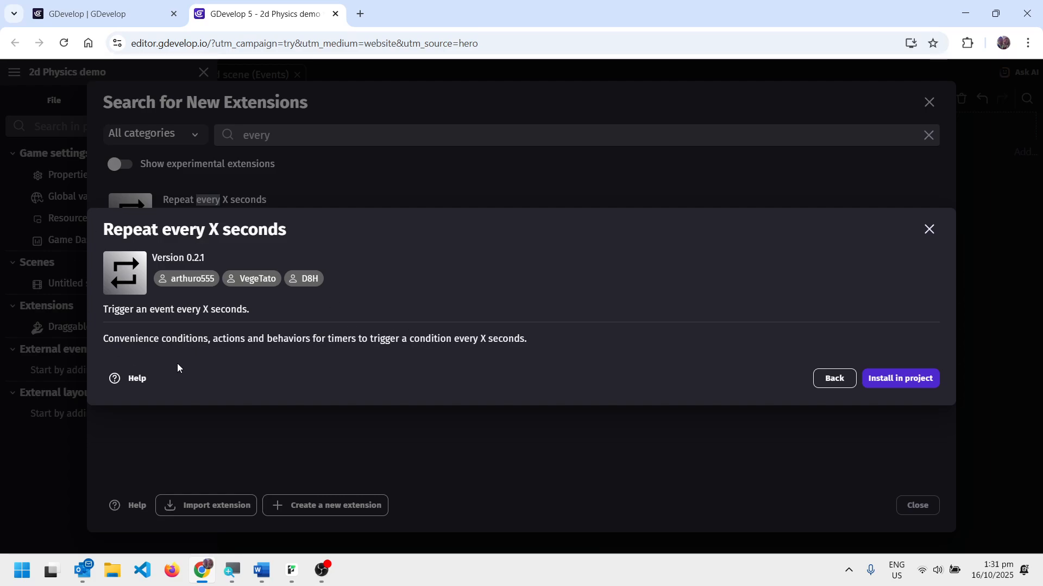
{"action": "left_click", "coordinate": [887, 383]}
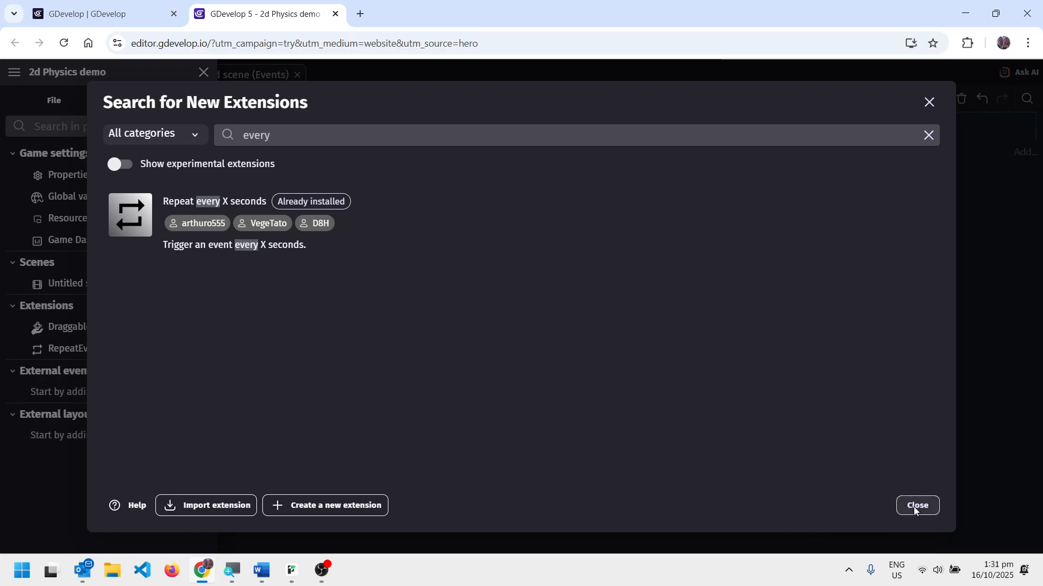
{"action": "left_click", "coordinate": [917, 506]}
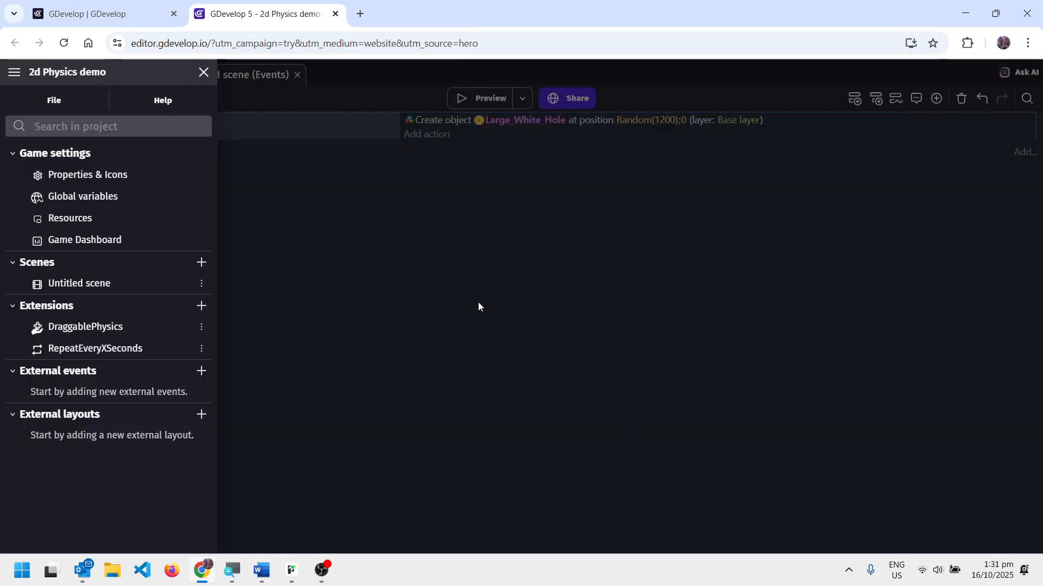
{"action": "left_click", "coordinate": [467, 294]}
Add a Repeat with a scene timer condition to the spawning event, using timer "SpawnTimer" every 0.5 seconds, and preview the game
{"action": "left_click", "coordinate": [64, 126]}
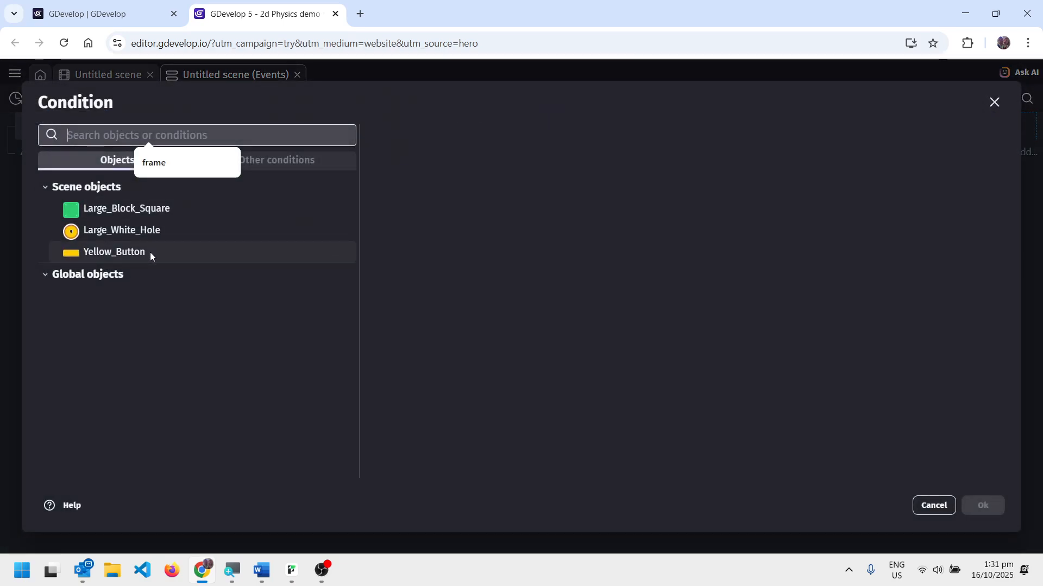
{"action": "left_click", "coordinate": [294, 162]}
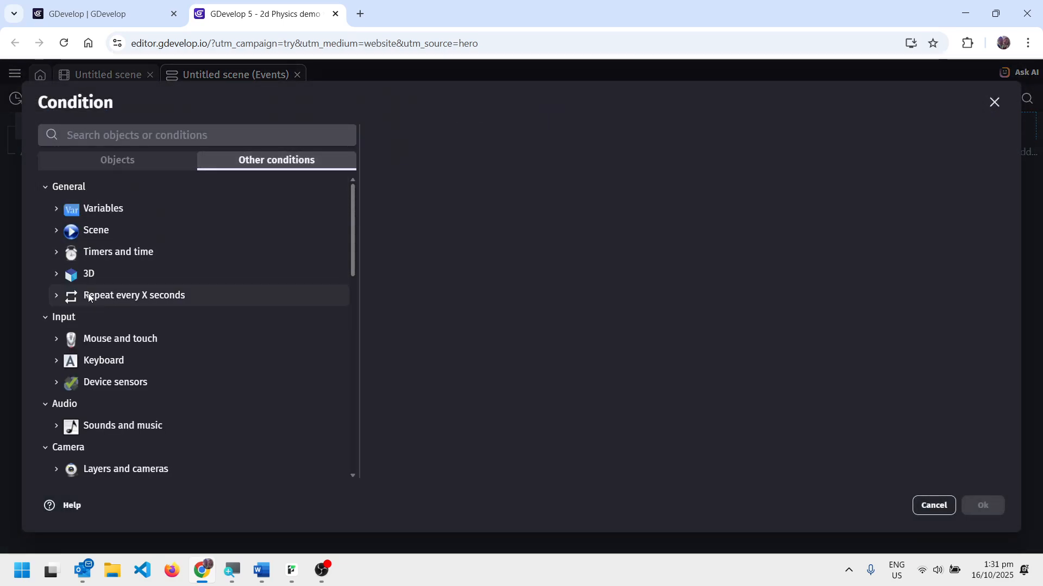
{"action": "left_click", "coordinate": [56, 296]}
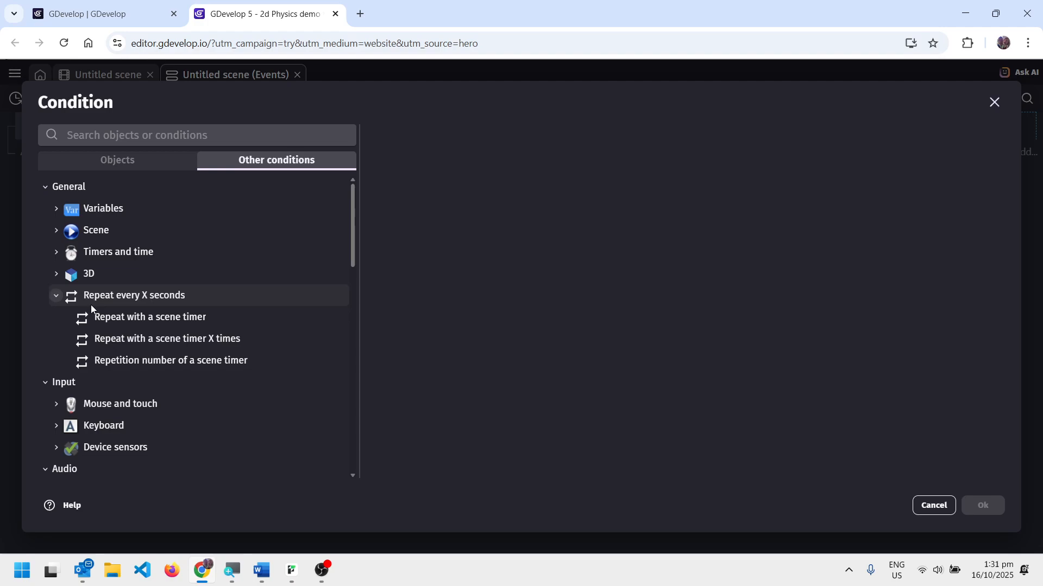
{"action": "left_click", "coordinate": [147, 316]}
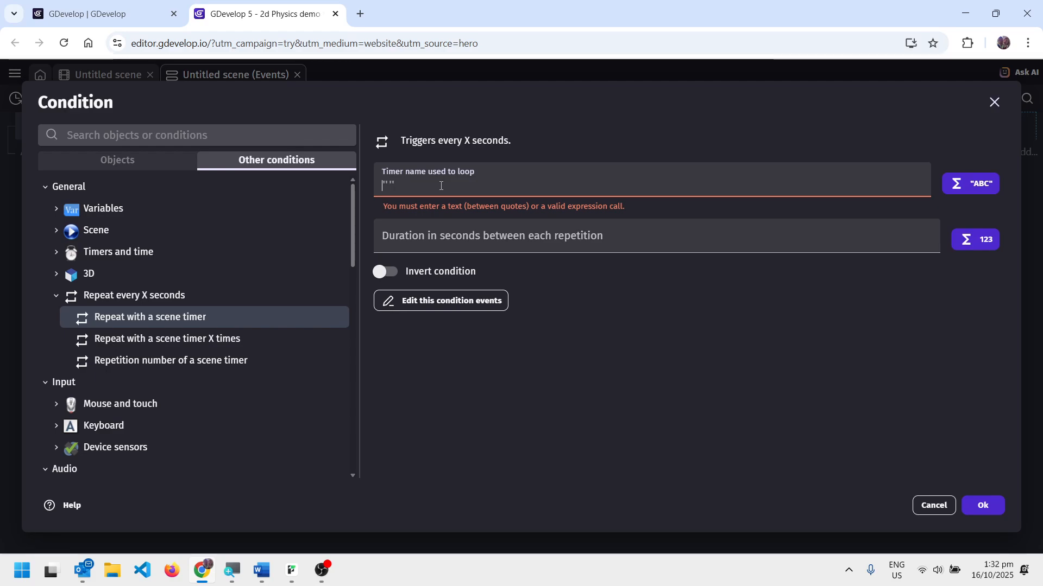
{"action": "type", "text": "\"Spaw"}
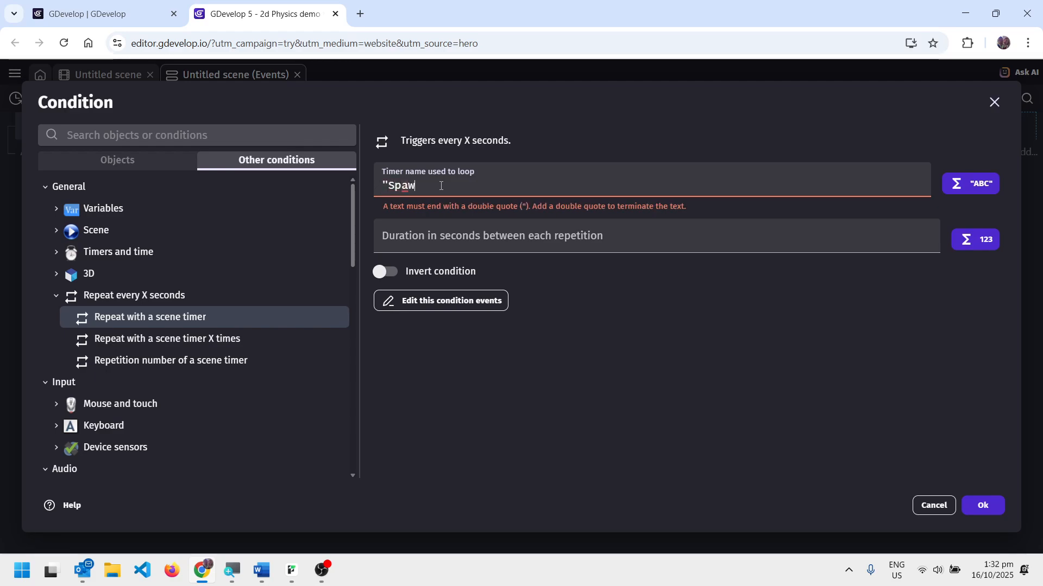
{"action": "type", "text": "nTimer\""}
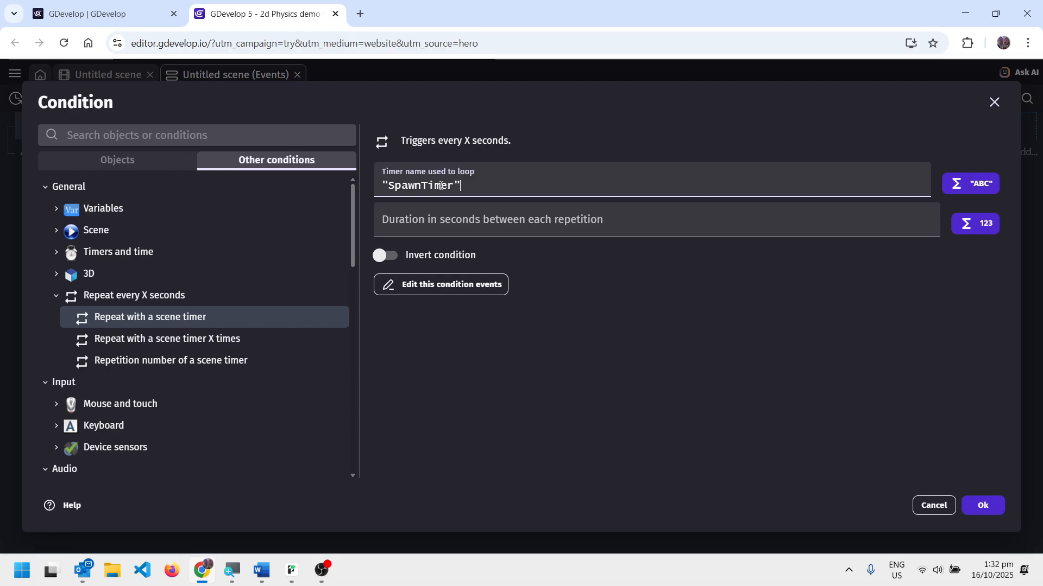
{"action": "left_click", "coordinate": [427, 221]}
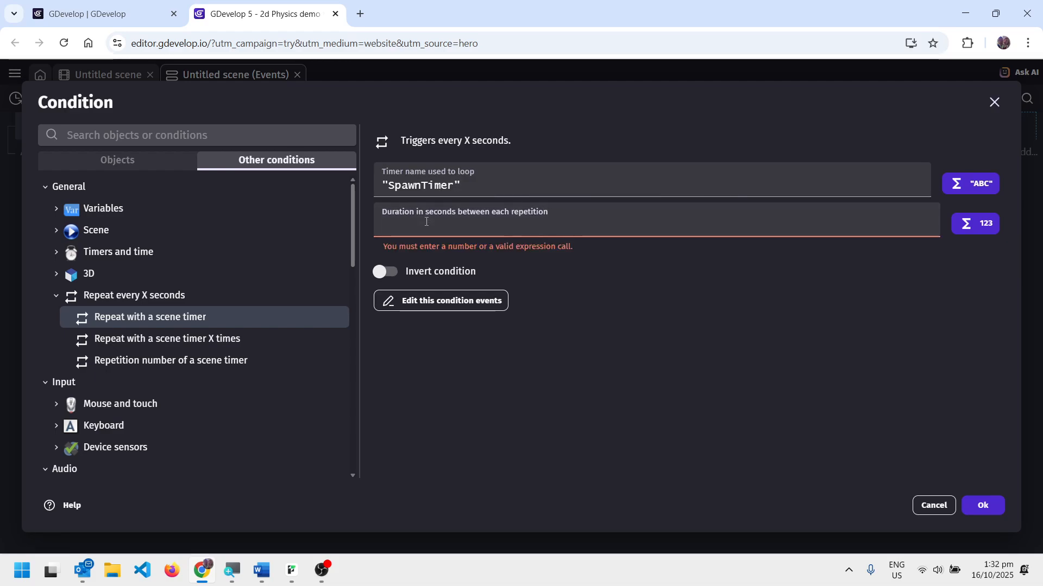
{"action": "type", "text": "0.5"}
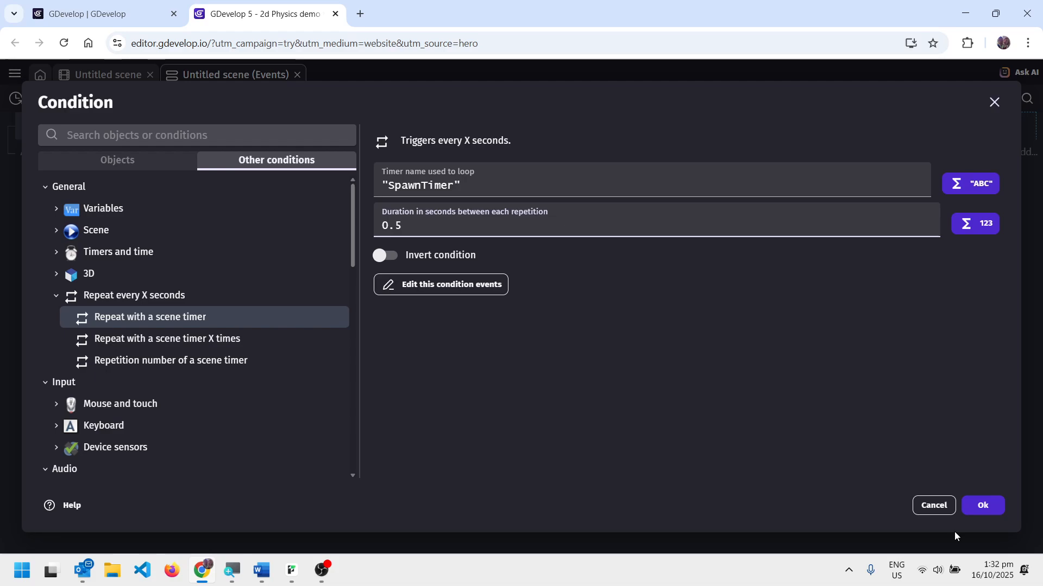
{"action": "left_click", "coordinate": [983, 506]}
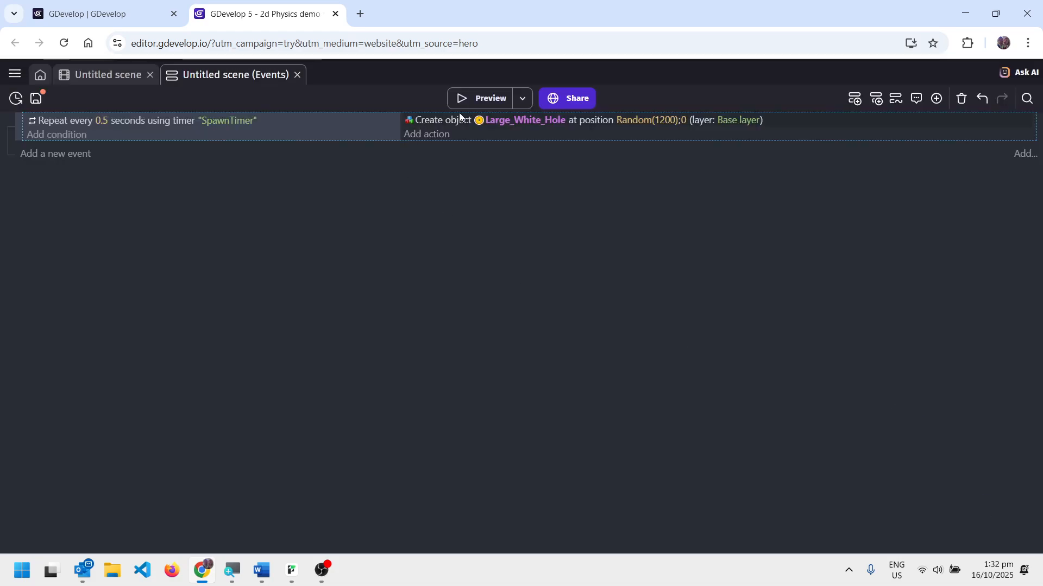
{"action": "left_click", "coordinate": [480, 100]}
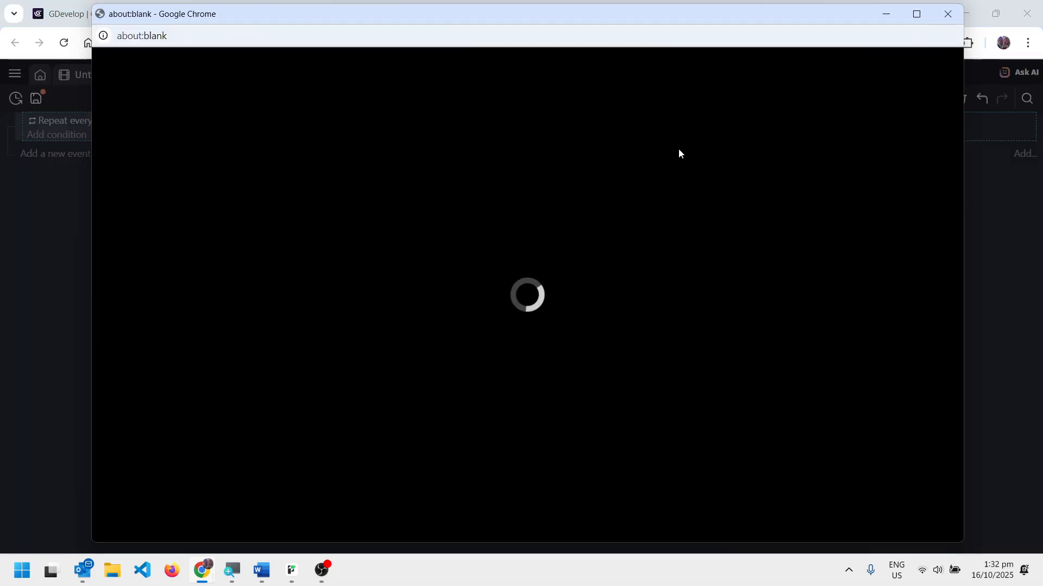